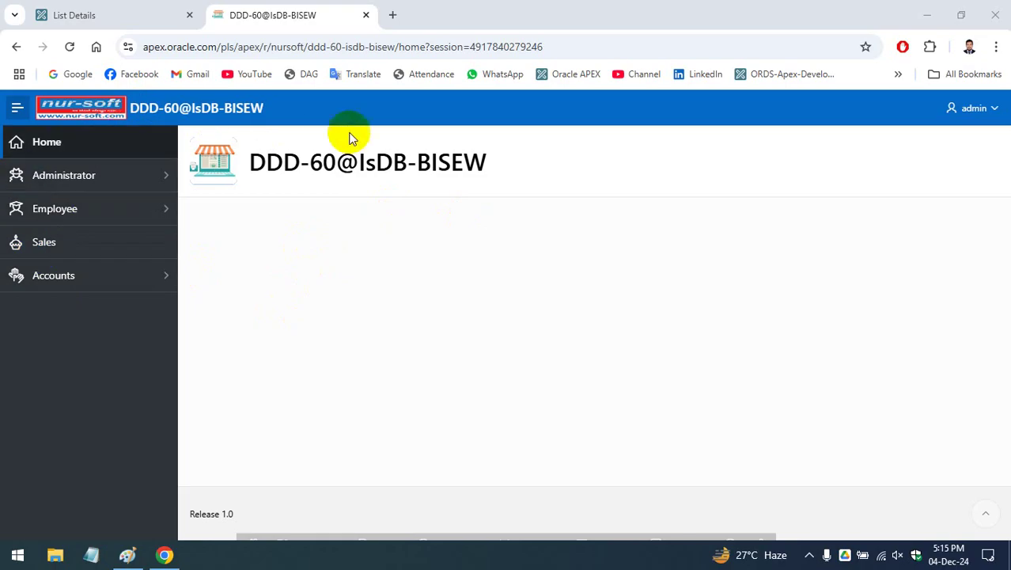
Open the User Interface settings in the definition of application 147319 in the APEX App Builder.
{"action": "left_click", "coordinate": [79, 320]}
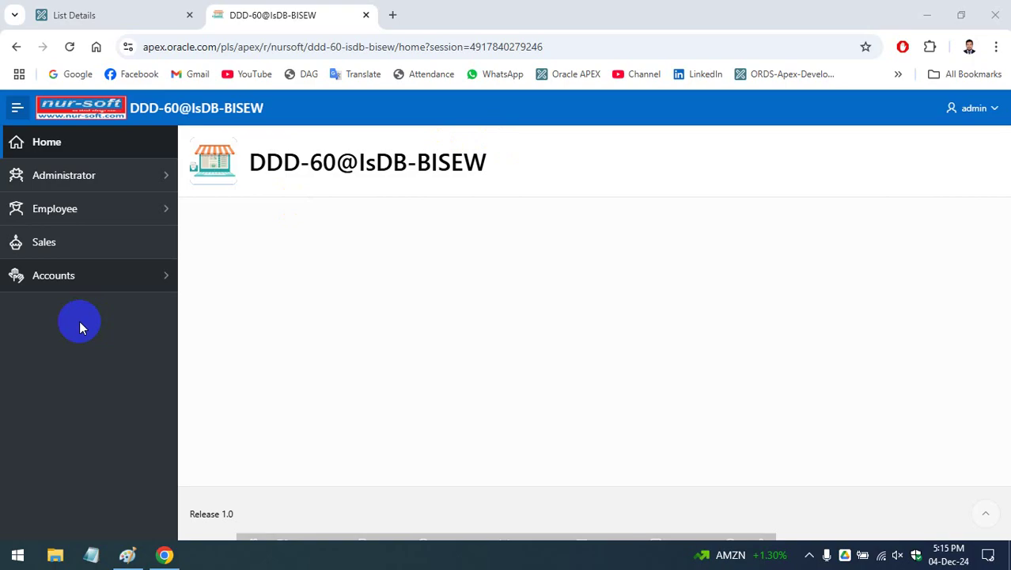
{"action": "left_click", "coordinate": [122, 12]}
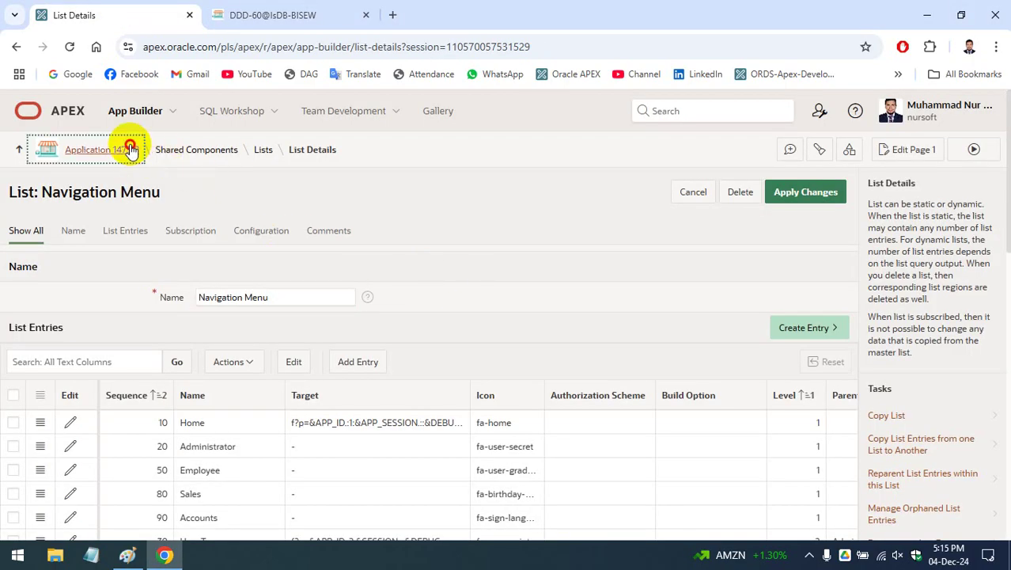
{"action": "left_click", "coordinate": [131, 150]}
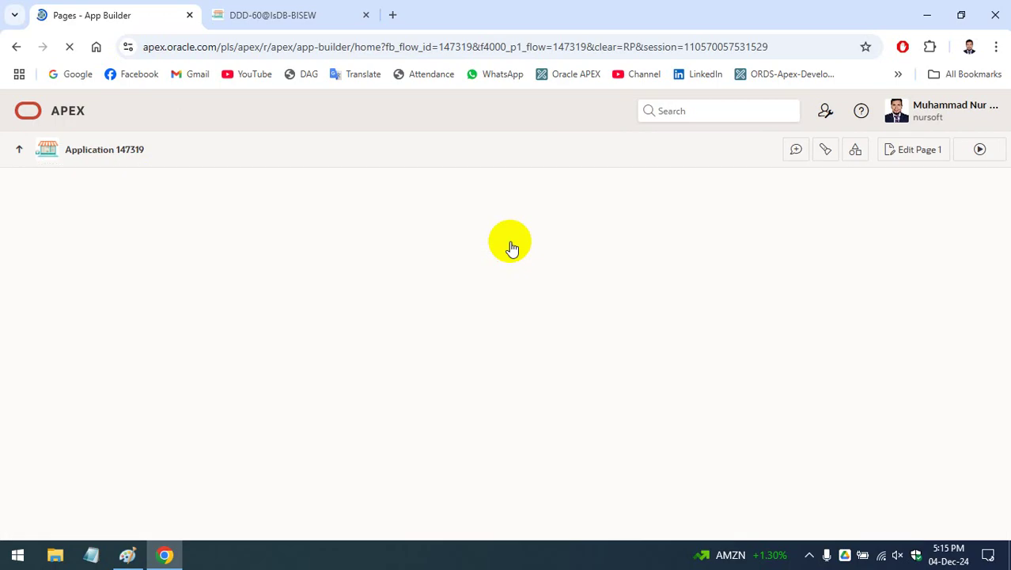
{"action": "scroll", "coordinate": [411, 381], "scroll_direction": "down", "scroll_amount": 3}
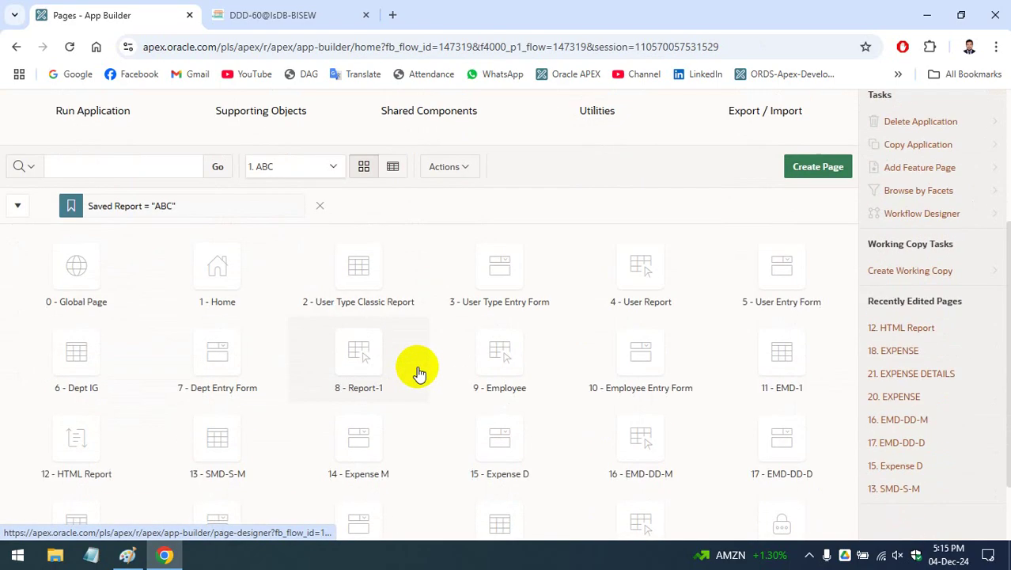
{"action": "scroll", "coordinate": [553, 372], "scroll_direction": "up", "scroll_amount": 3}
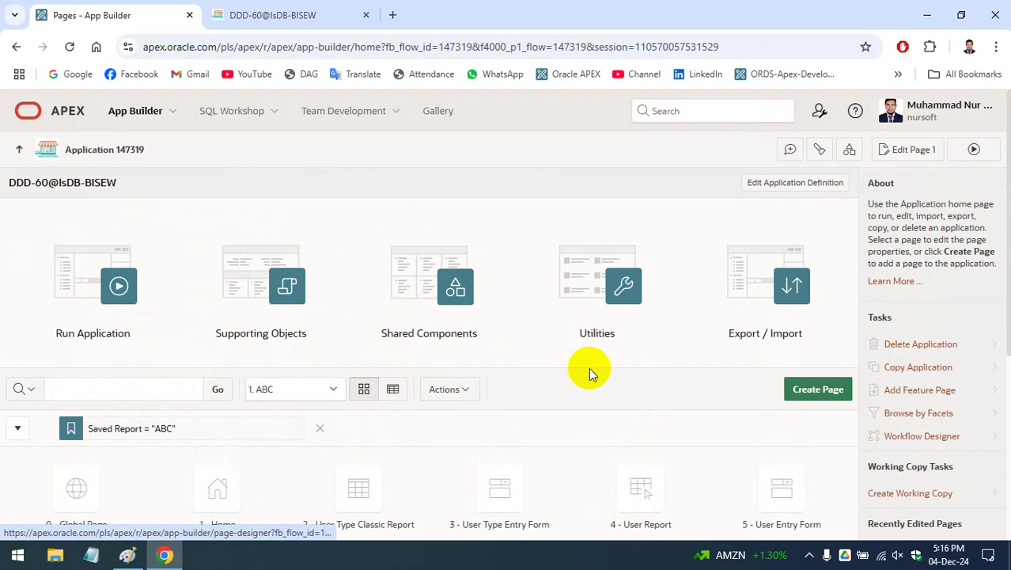
{"action": "left_click", "coordinate": [781, 184]}
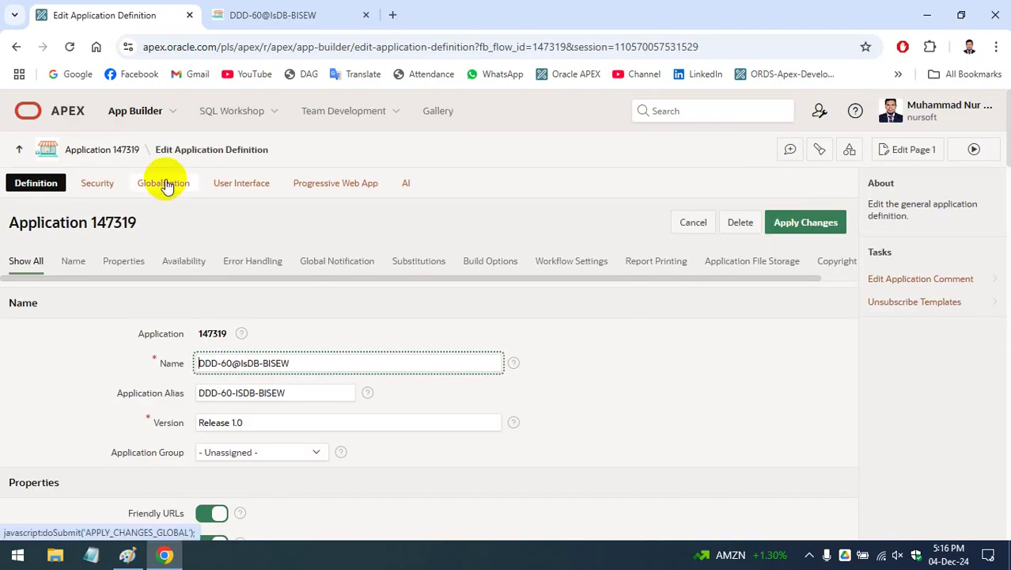
{"action": "left_click", "coordinate": [246, 185]}
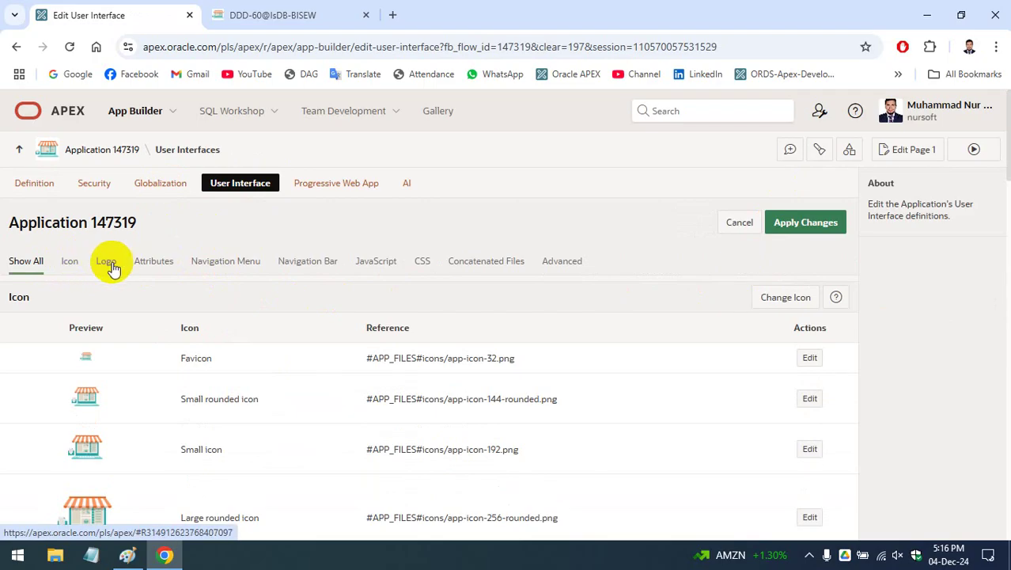
Examine the Icon, Logo, Attributes and Navigation Menu settings, and compare the menu settings with the running application's side menu.
{"action": "scroll", "coordinate": [135, 285], "scroll_direction": "down", "scroll_amount": 3}
{"action": "scroll", "coordinate": [111, 287], "scroll_direction": "up", "scroll_amount": 3}
{"action": "left_click", "coordinate": [70, 261]}
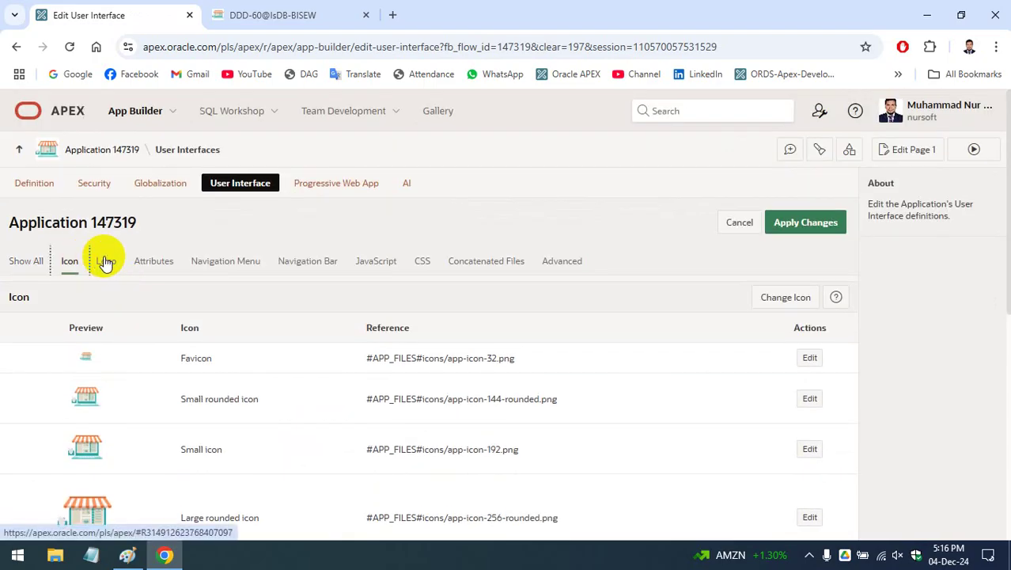
{"action": "left_click", "coordinate": [28, 261]}
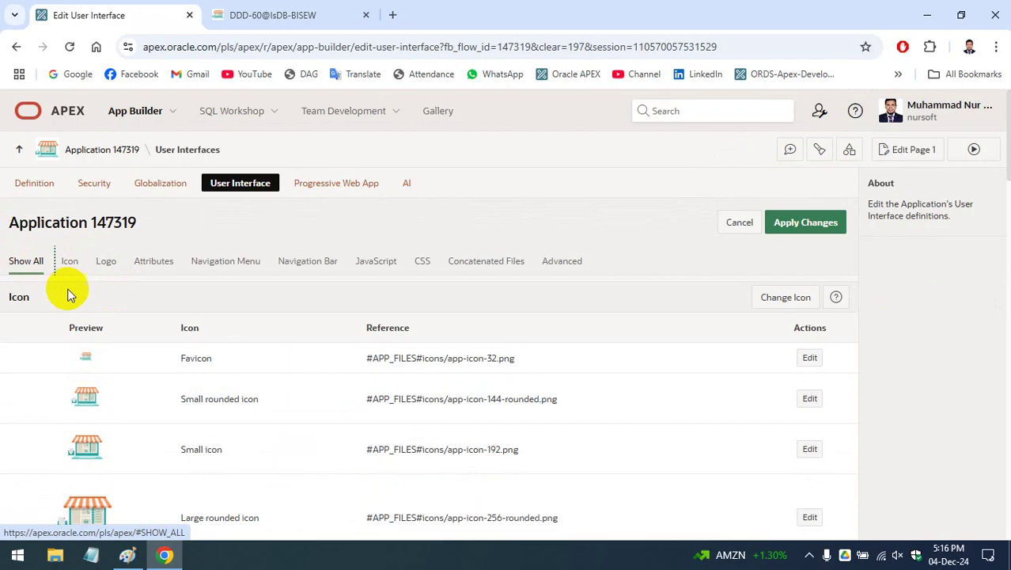
{"action": "scroll", "coordinate": [75, 297], "scroll_direction": "down", "scroll_amount": 3}
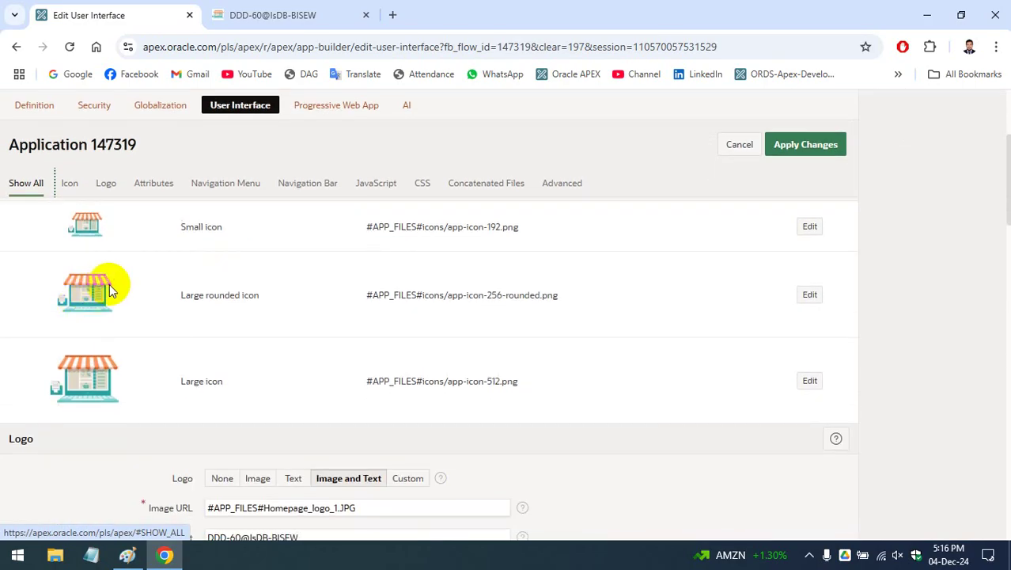
{"action": "scroll", "coordinate": [109, 283], "scroll_direction": "down", "scroll_amount": 3}
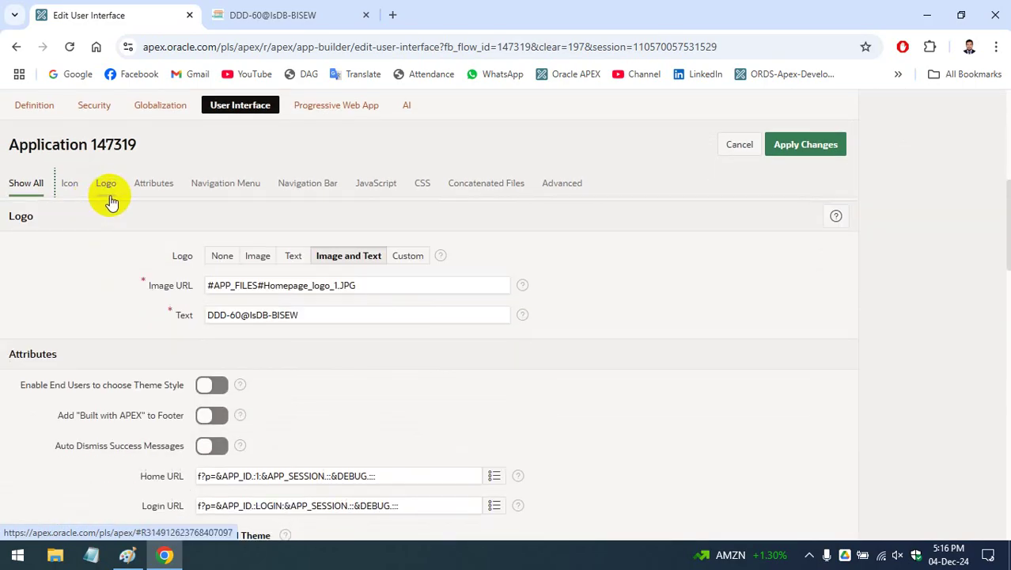
{"action": "scroll", "coordinate": [251, 309], "scroll_direction": "down", "scroll_amount": 1}
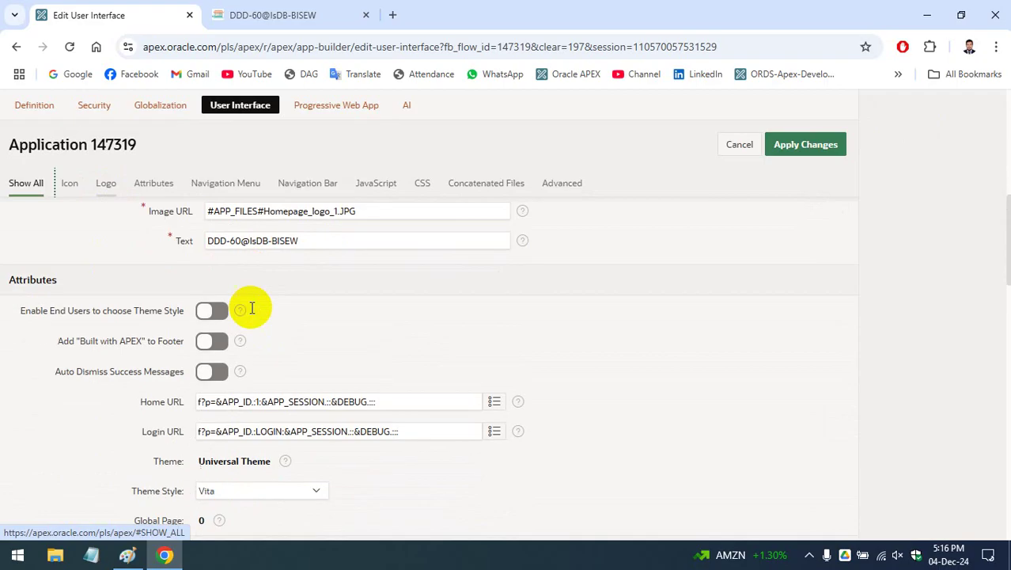
{"action": "scroll", "coordinate": [213, 269], "scroll_direction": "down", "scroll_amount": 4}
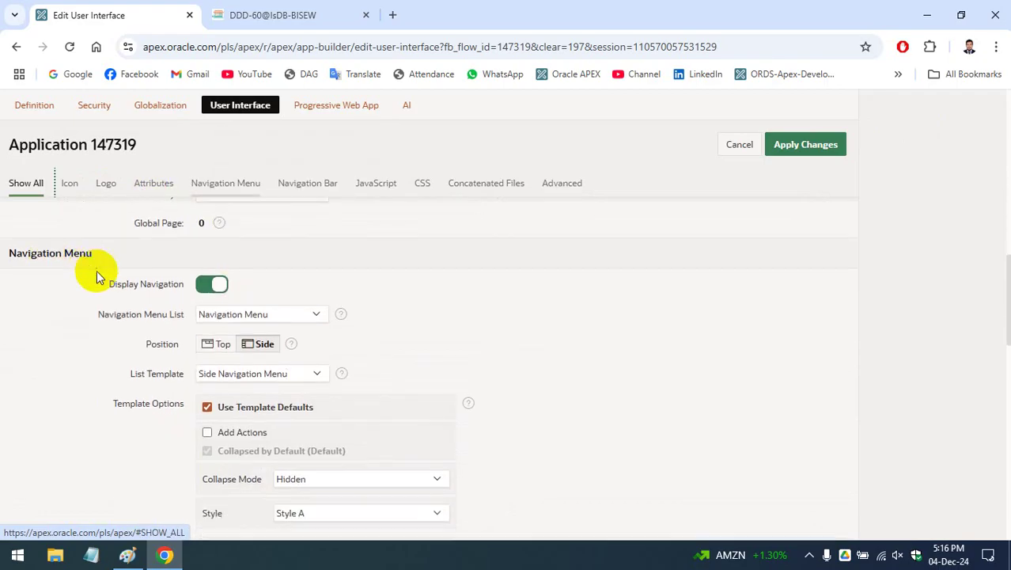
{"action": "scroll", "coordinate": [93, 269], "scroll_direction": "down", "scroll_amount": 4}
{"action": "scroll", "coordinate": [95, 264], "scroll_direction": "up", "scroll_amount": 4}
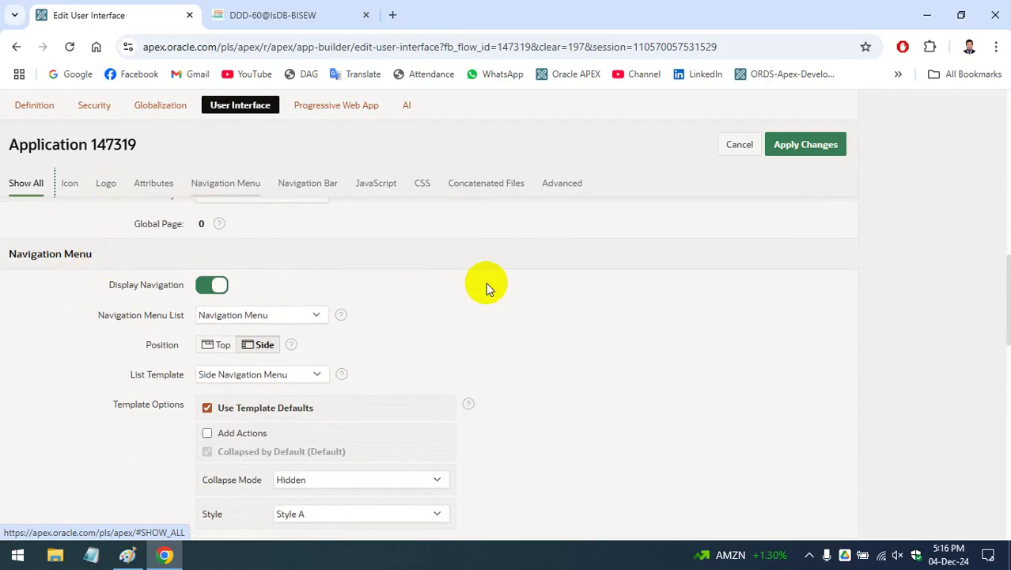
{"action": "left_click", "coordinate": [341, 10]}
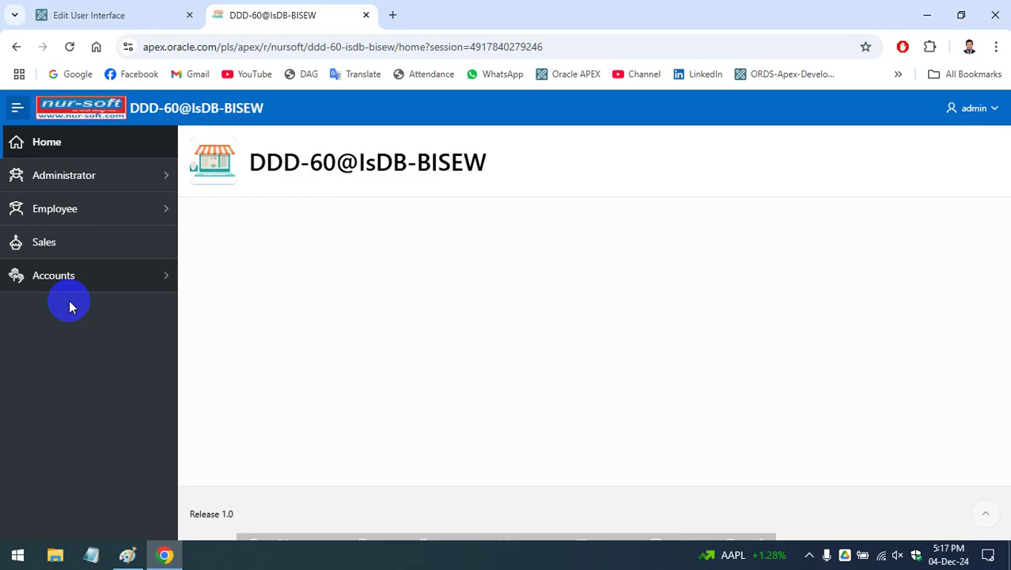
{"action": "left_click", "coordinate": [140, 17]}
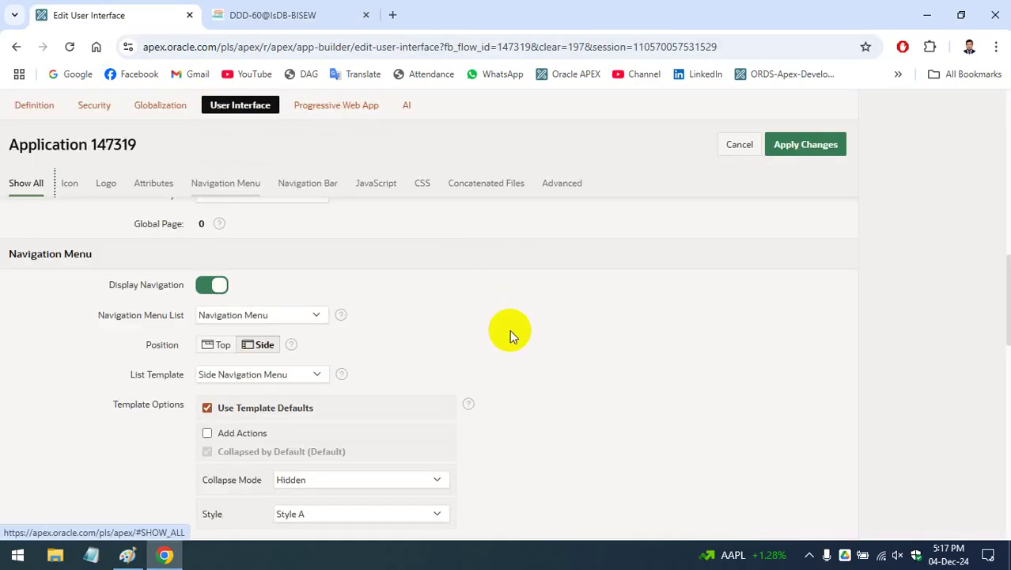
{"action": "scroll", "coordinate": [513, 333], "scroll_direction": "down", "scroll_amount": 1}
{"action": "scroll", "coordinate": [512, 333], "scroll_direction": "up", "scroll_amount": 1}
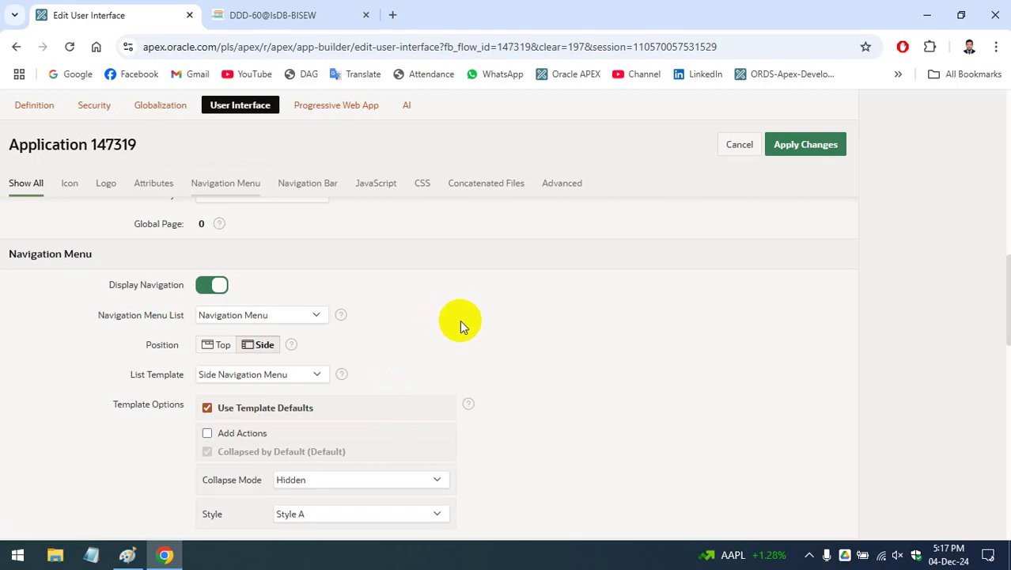
Set the Navigation Menu position to Top and apply the user interface changes.
{"action": "scroll", "coordinate": [467, 328], "scroll_direction": "down", "scroll_amount": 1}
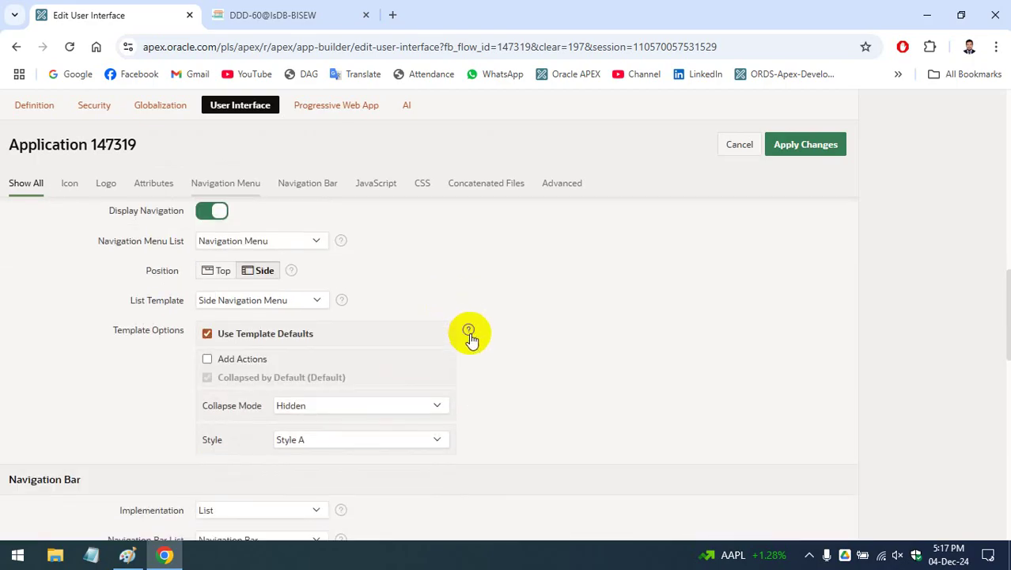
{"action": "left_click", "coordinate": [271, 277]}
{"action": "left_click", "coordinate": [218, 276]}
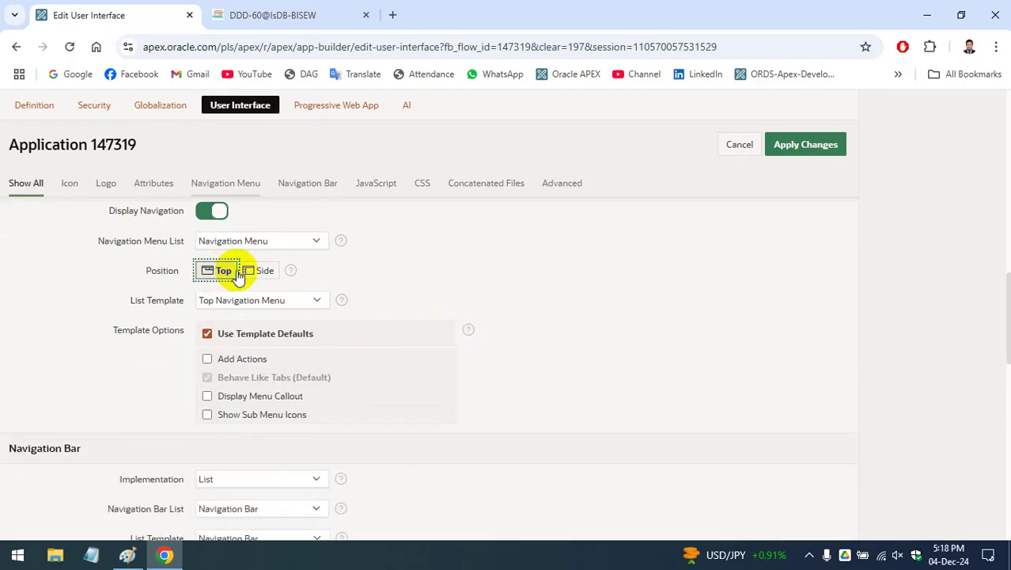
{"action": "left_click", "coordinate": [263, 273]}
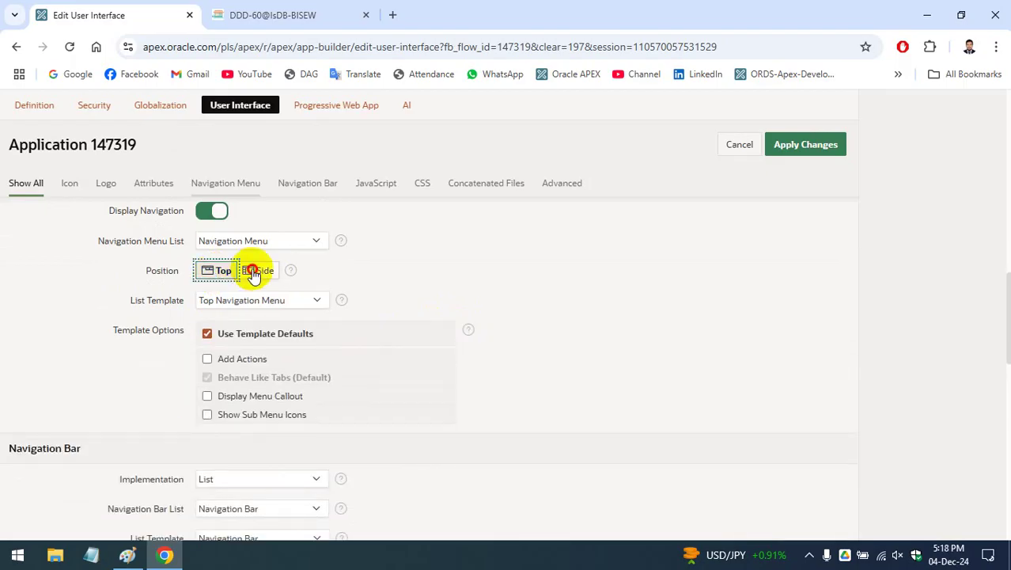
{"action": "left_click", "coordinate": [209, 272]}
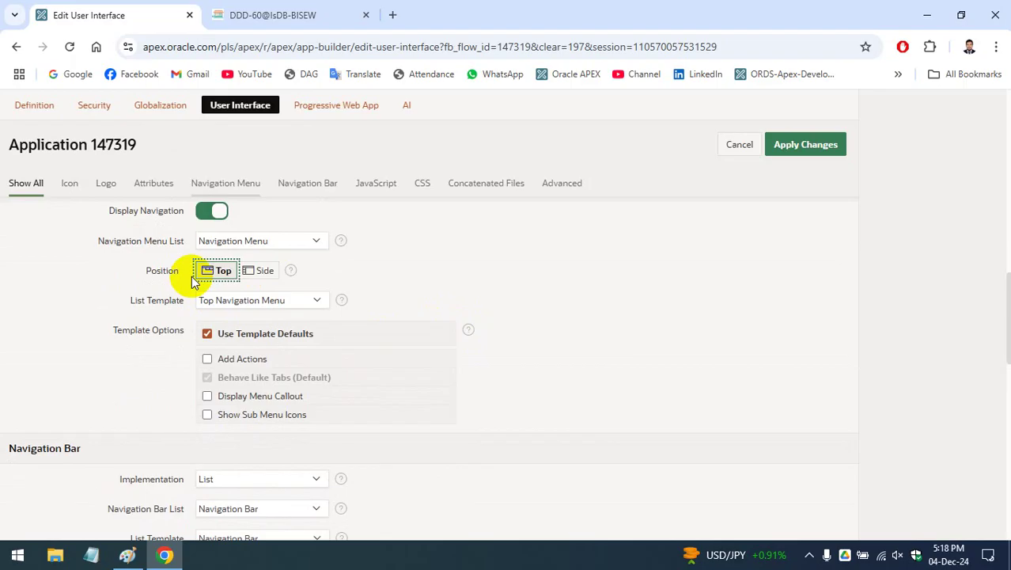
{"action": "left_click", "coordinate": [820, 147]}
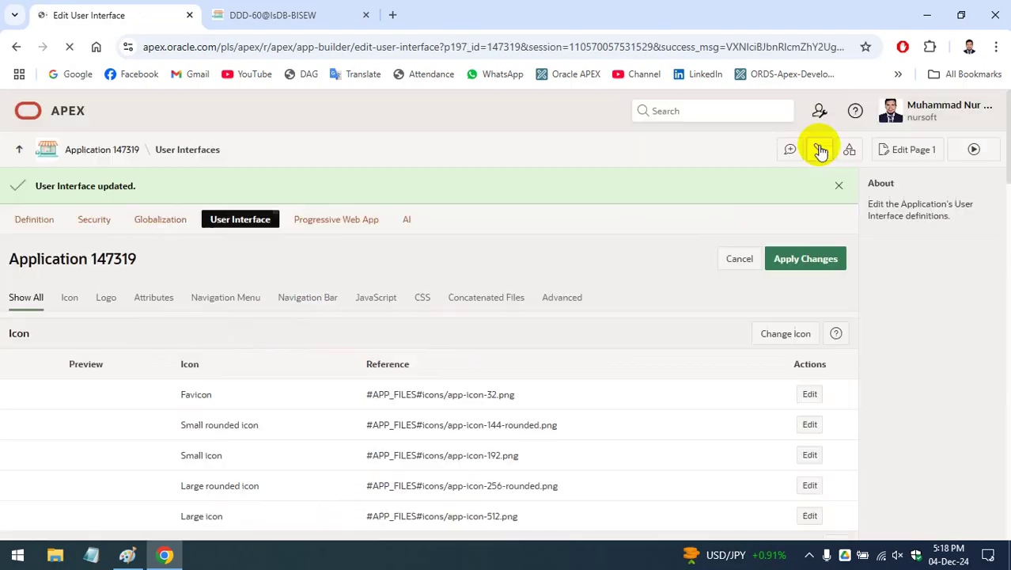
{"action": "left_click", "coordinate": [808, 264]}
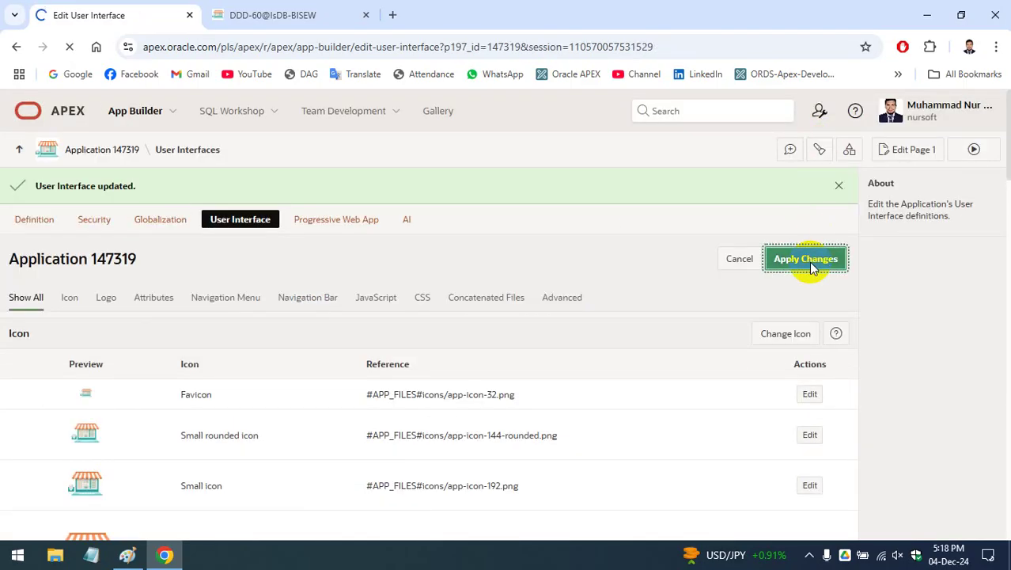
Reload the running application, open the User Report from the Administrator submenu of the top navigation, and return to the home page.
{"action": "left_click", "coordinate": [272, 15]}
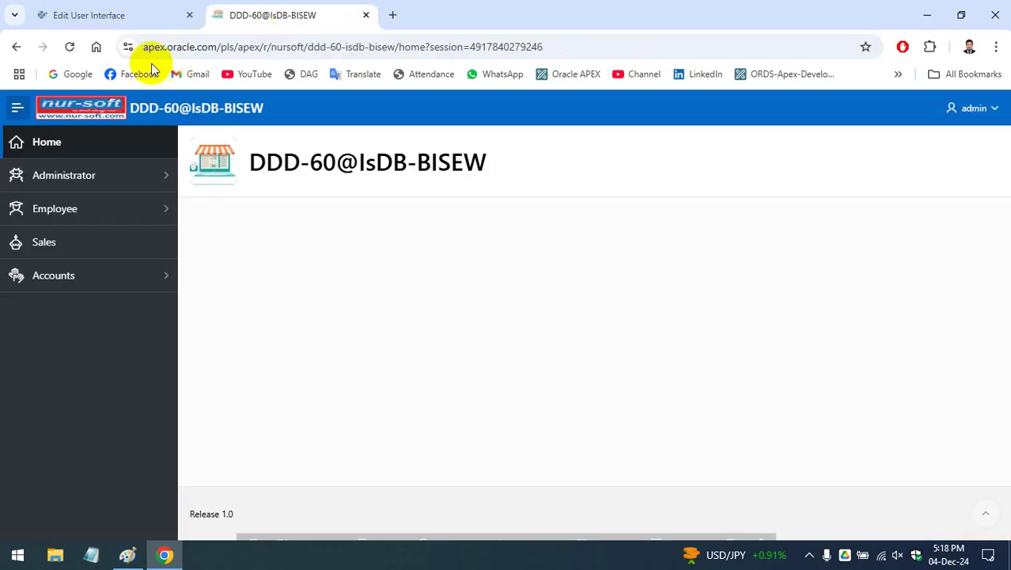
{"action": "left_click", "coordinate": [180, 45]}
{"action": "key", "text": "Return"}
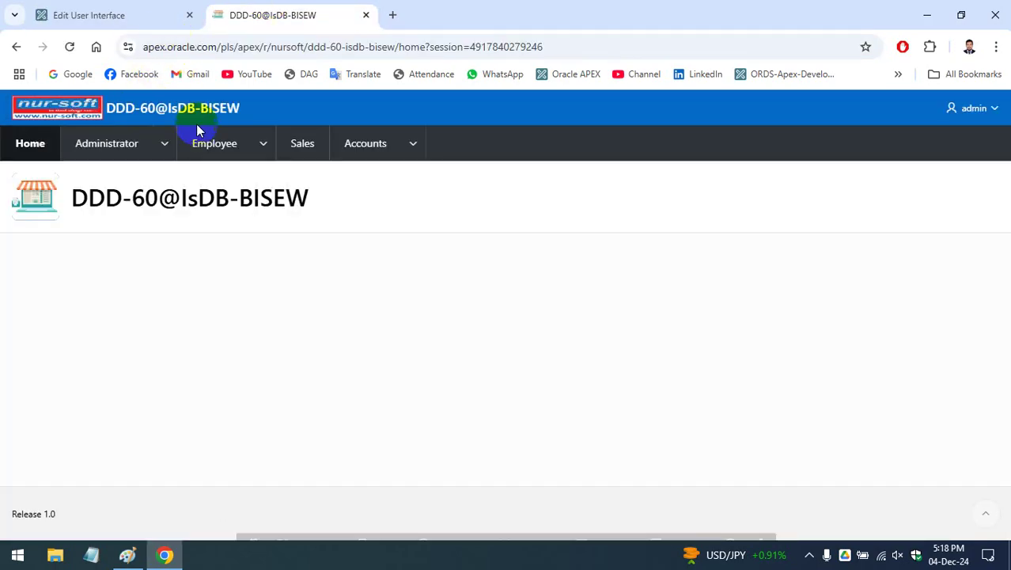
{"action": "mouse_move", "coordinate": [281, 544]}
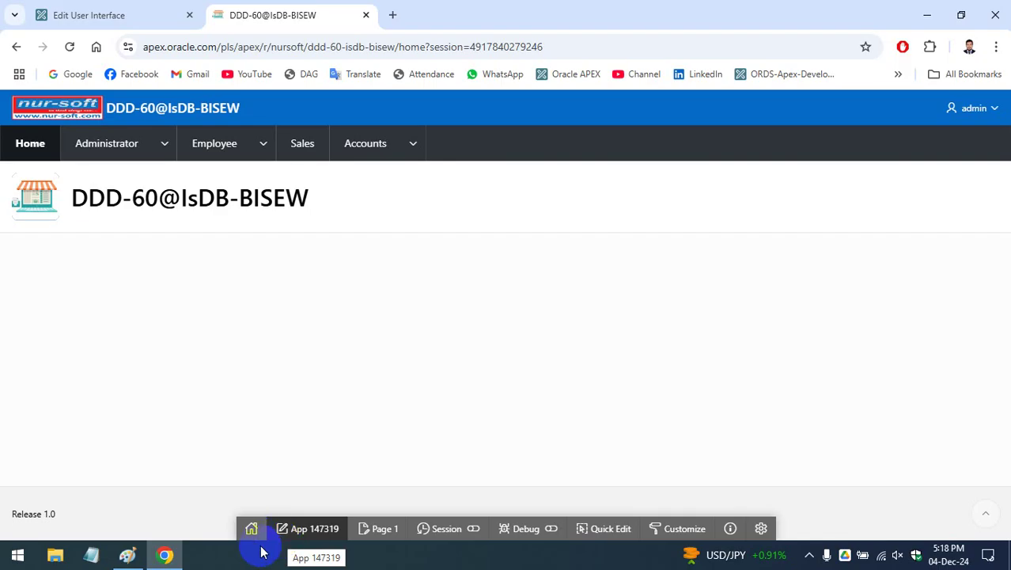
{"action": "left_click", "coordinate": [165, 143]}
{"action": "left_click", "coordinate": [143, 212]}
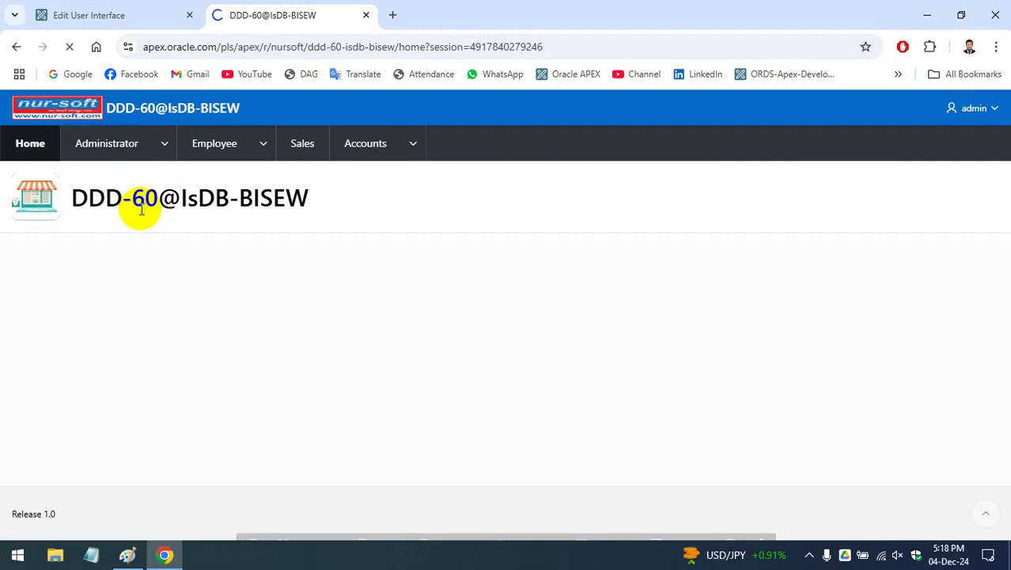
{"action": "left_click", "coordinate": [31, 144]}
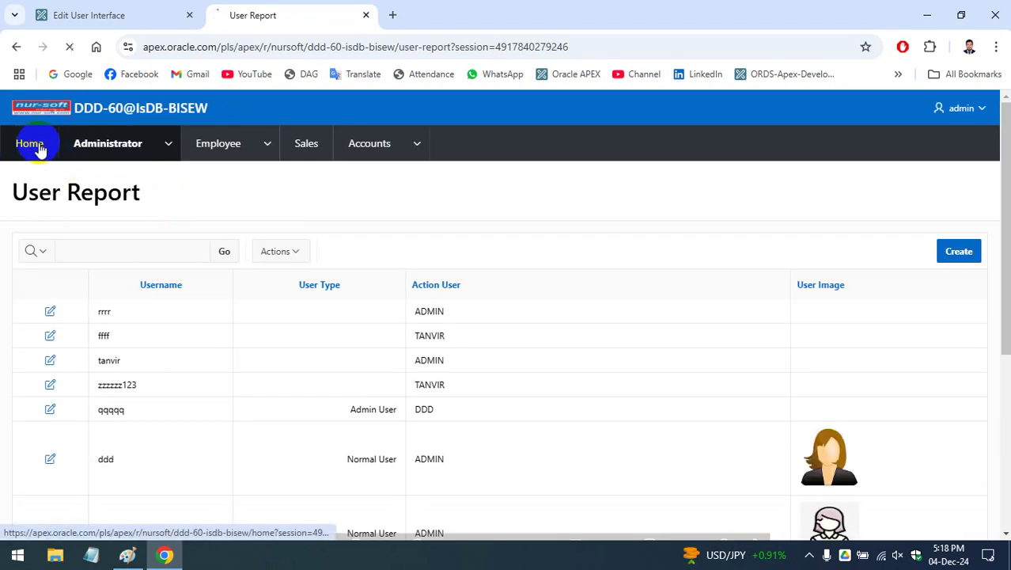
Examine the Employee and Accounts submenus in the top navigation and open the Expense page.
{"action": "left_click", "coordinate": [264, 144]}
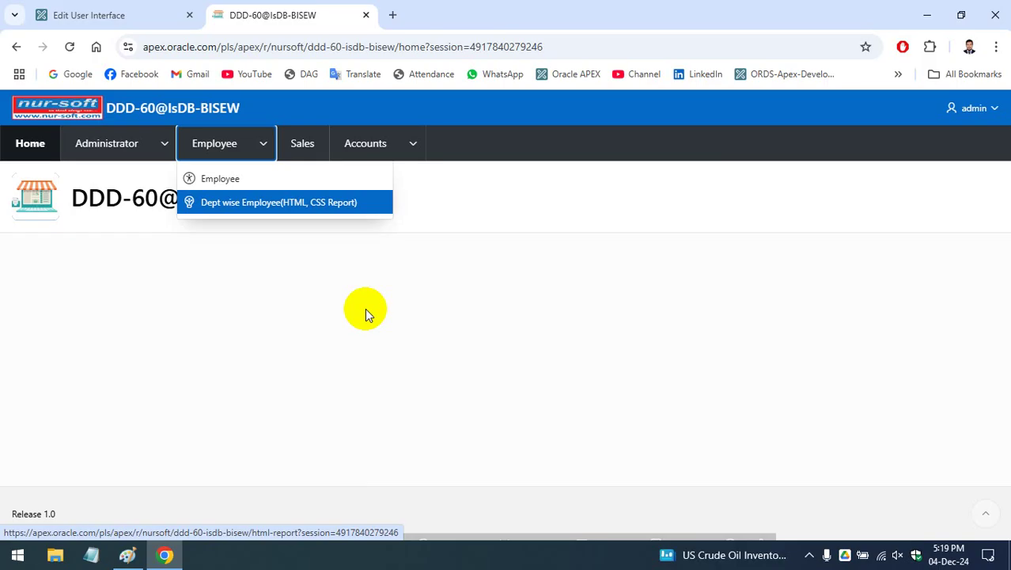
{"action": "left_click", "coordinate": [379, 147]}
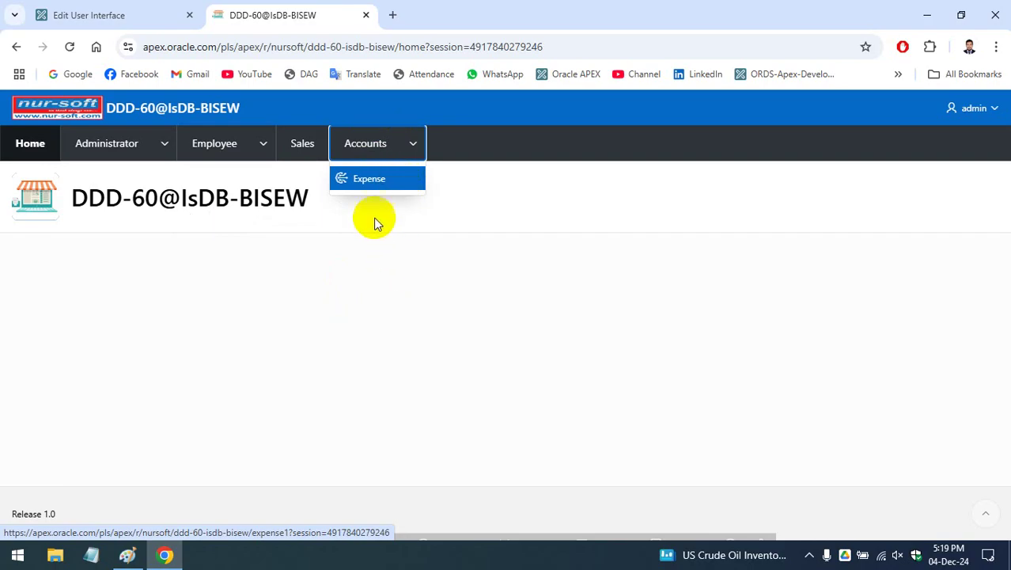
{"action": "left_click", "coordinate": [414, 148]}
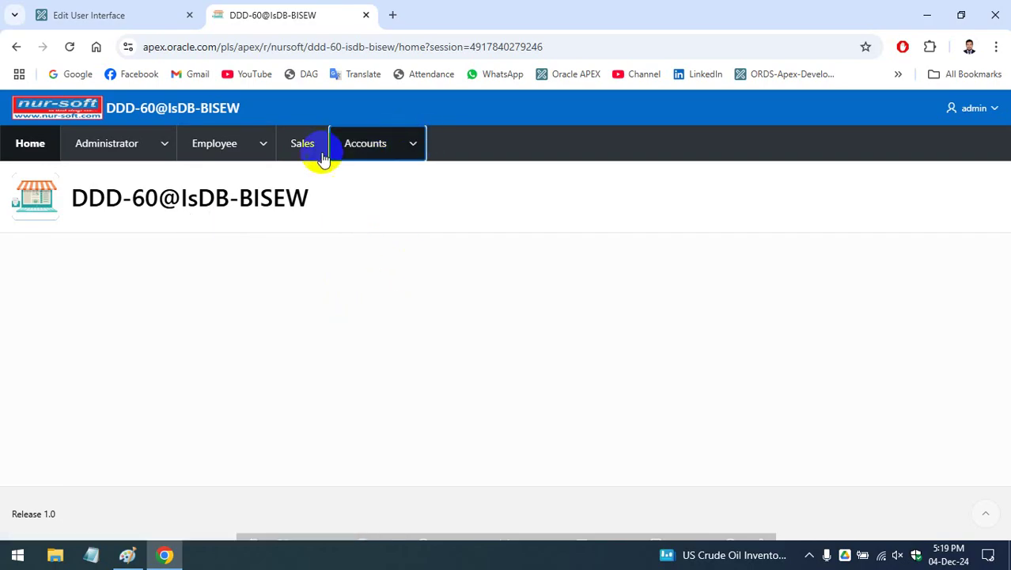
{"action": "left_click", "coordinate": [414, 146]}
{"action": "left_click", "coordinate": [385, 179]}
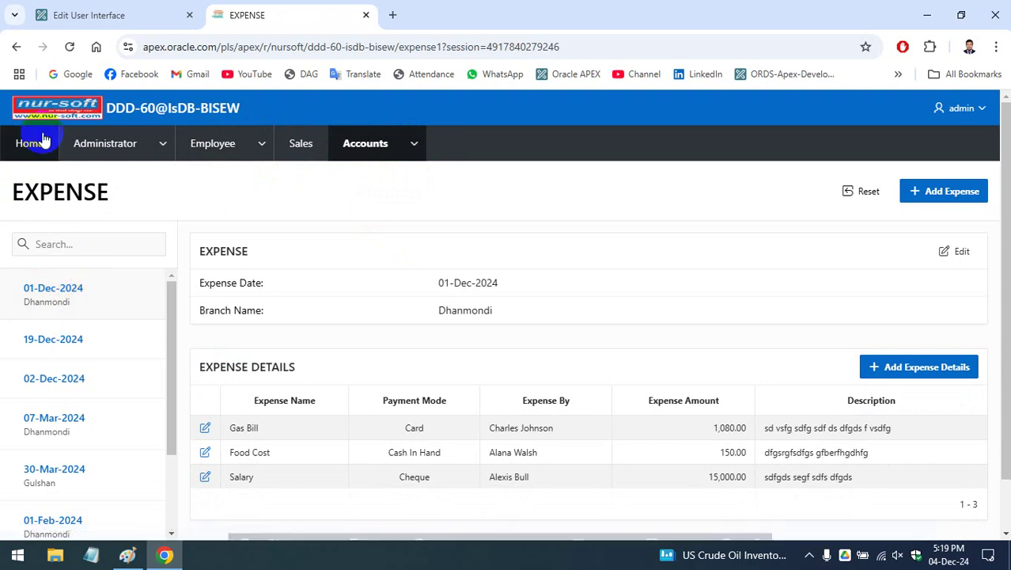
Switch to File Explorer by opening This PC from the desktop, and examine its Computer and View command groups.
{"action": "key", "text": "super+d"}
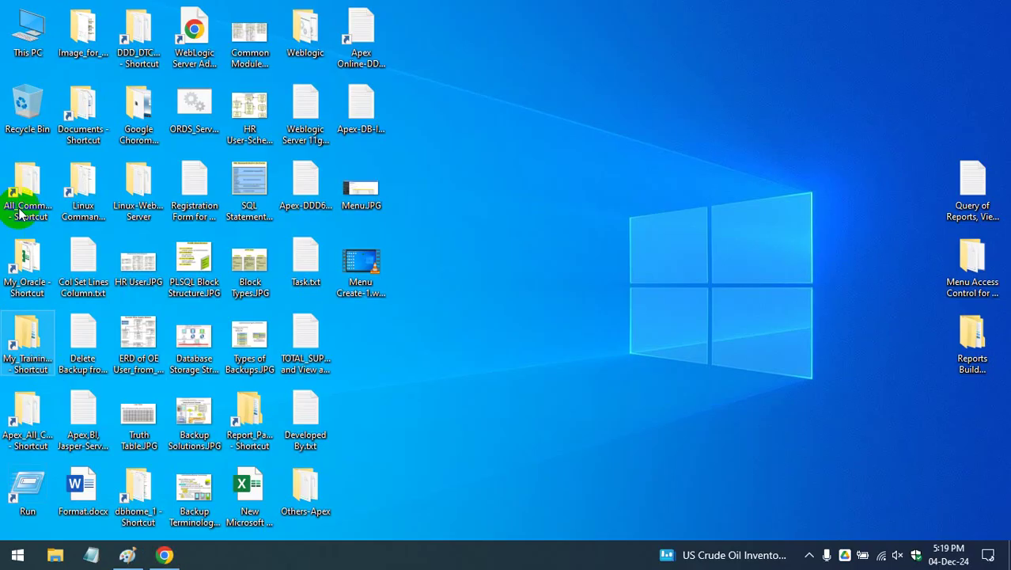
{"action": "double_click", "coordinate": [26, 24]}
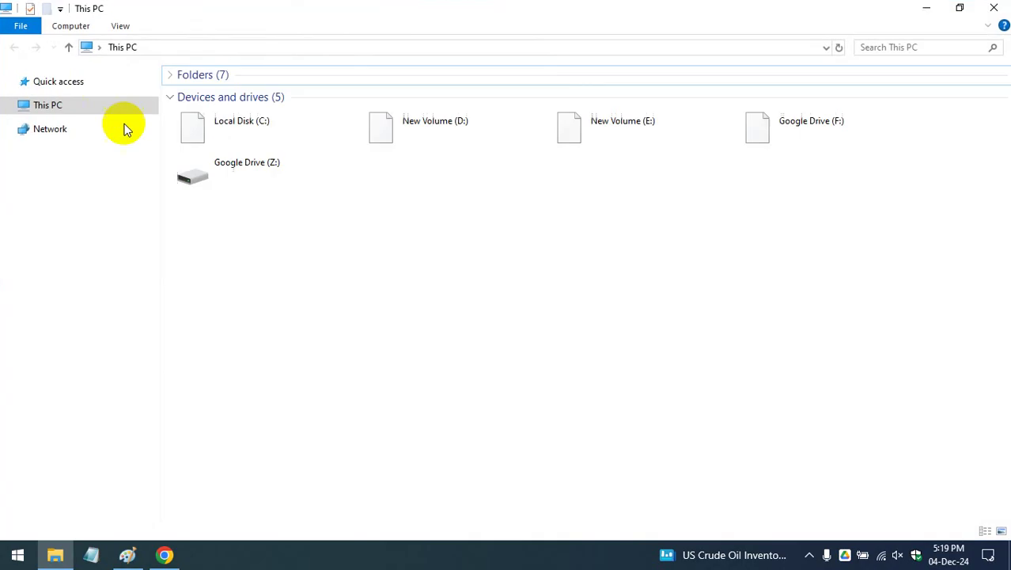
{"action": "left_click", "coordinate": [71, 25]}
{"action": "left_click", "coordinate": [120, 26]}
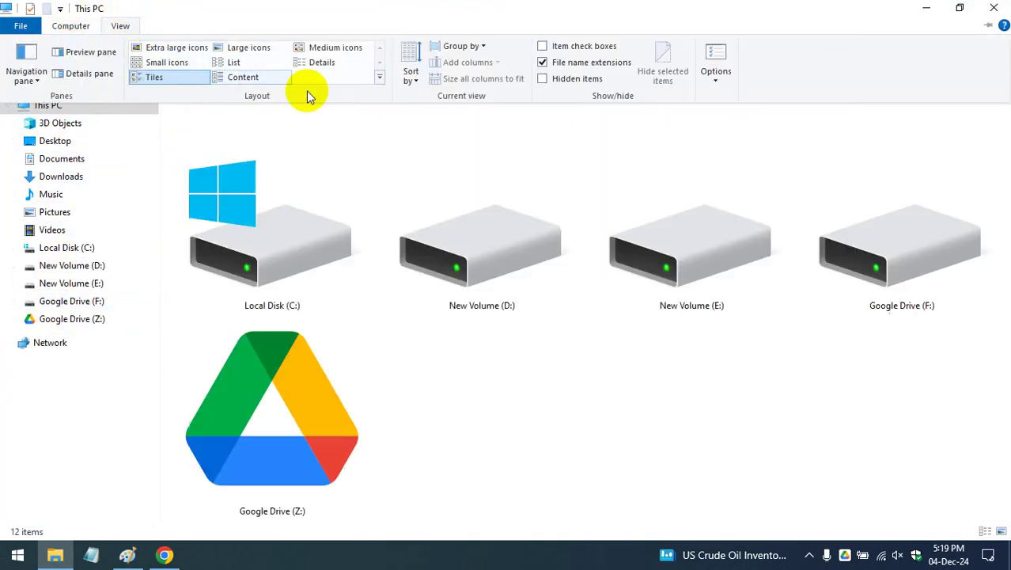
Close File Explorer, switch back to Chrome, and show the Navigation Menu settings on the Edit User Interface page.
{"action": "left_click", "coordinate": [639, 416]}
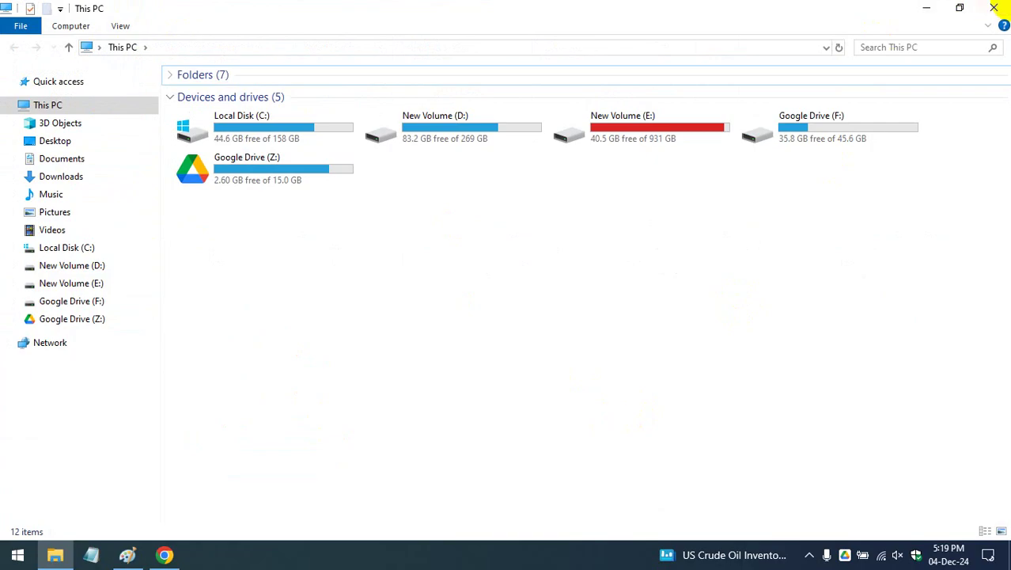
{"action": "left_click", "coordinate": [993, 10]}
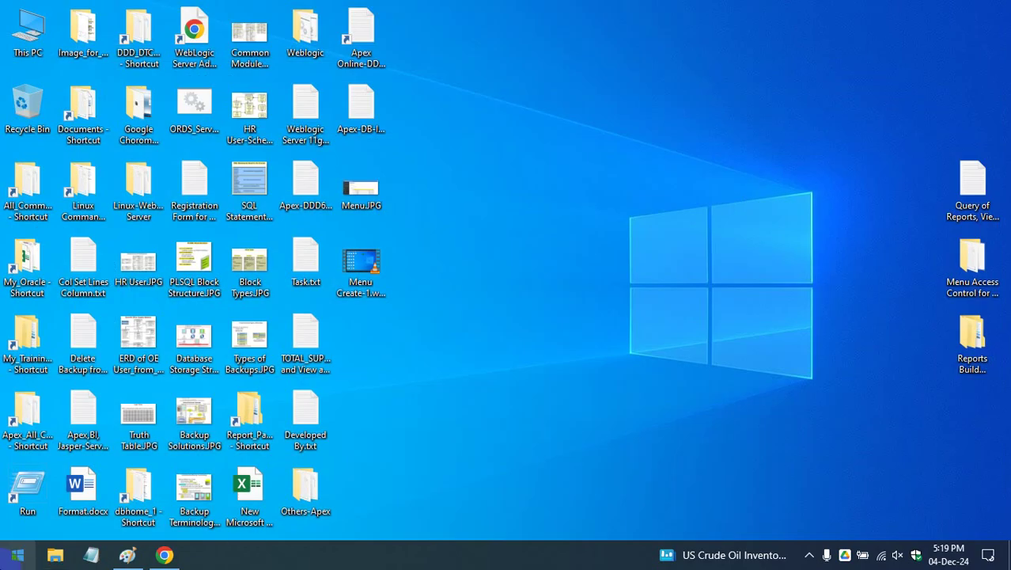
{"action": "left_click", "coordinate": [164, 554]}
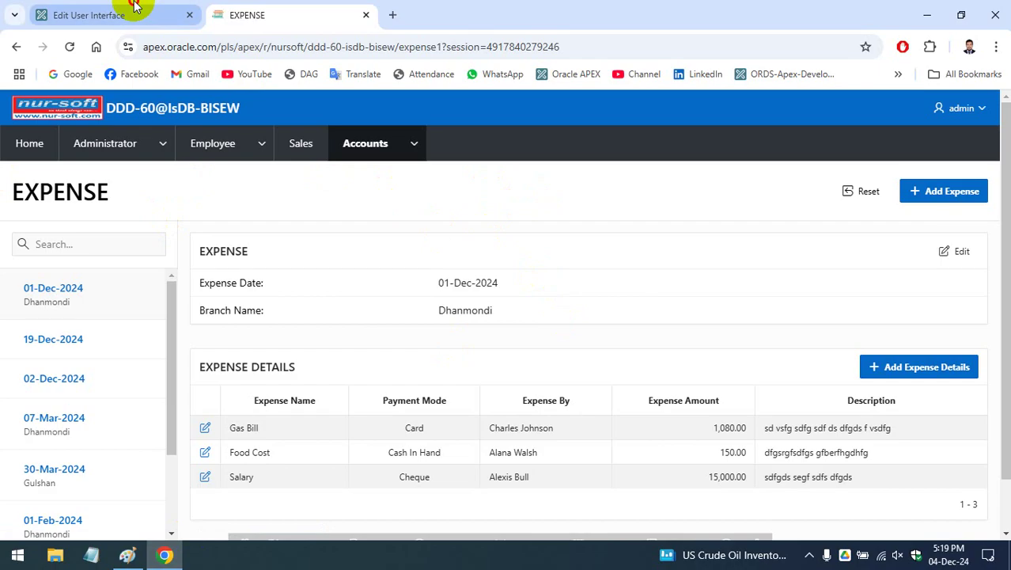
{"action": "left_click", "coordinate": [172, 14]}
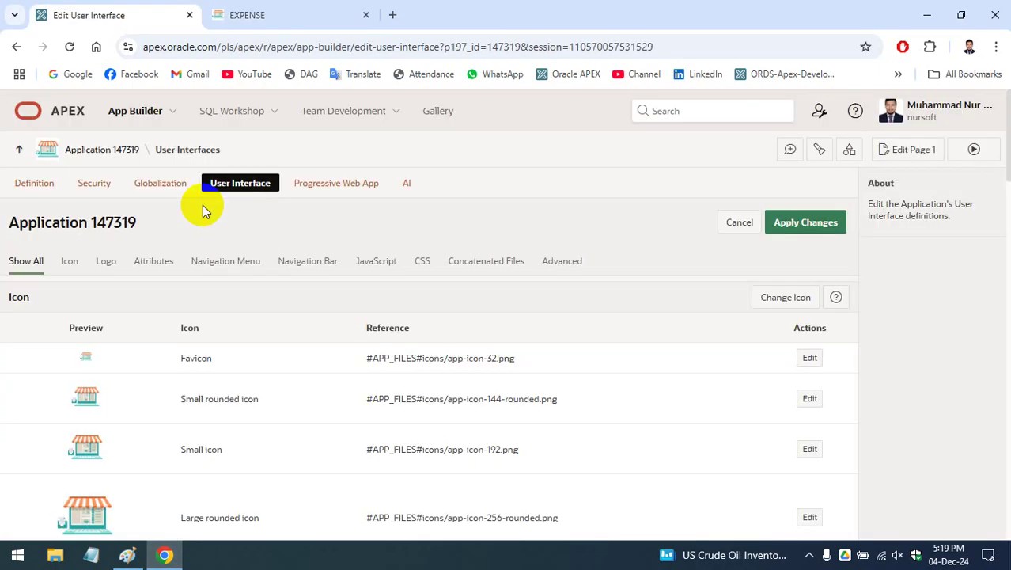
{"action": "left_click", "coordinate": [230, 264]}
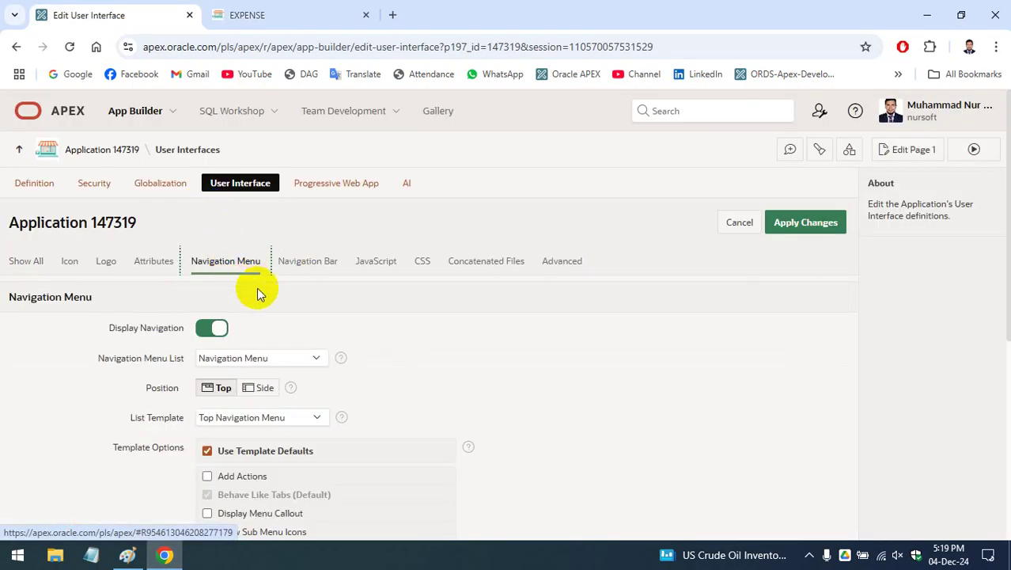
Disable Use Template Defaults in the navigation menu's Template Options and apply the changes.
{"action": "scroll", "coordinate": [259, 289], "scroll_direction": "down", "scroll_amount": 2}
{"action": "scroll", "coordinate": [314, 289], "scroll_direction": "up", "scroll_amount": 1}
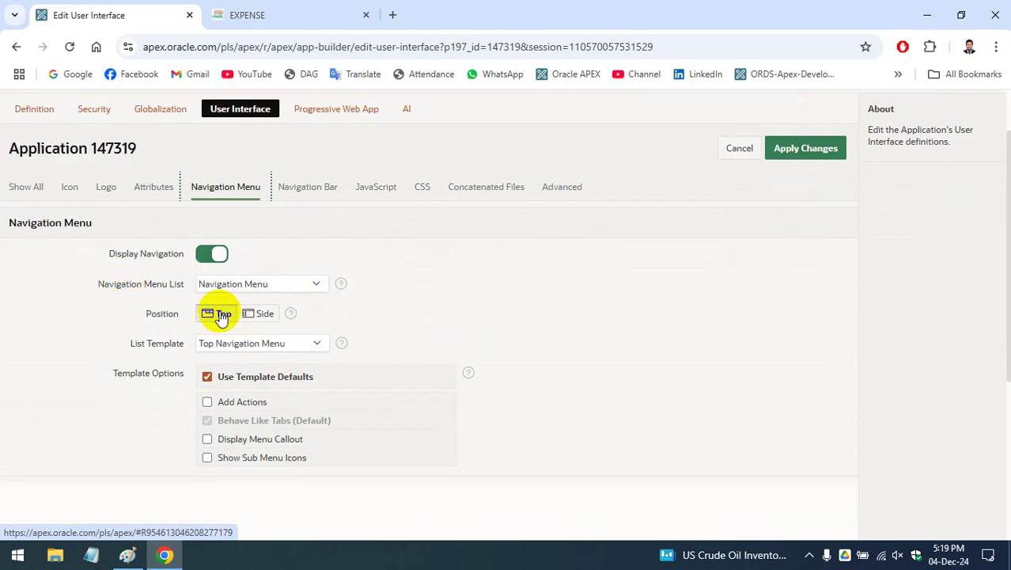
{"action": "scroll", "coordinate": [449, 299], "scroll_direction": "down", "scroll_amount": 1}
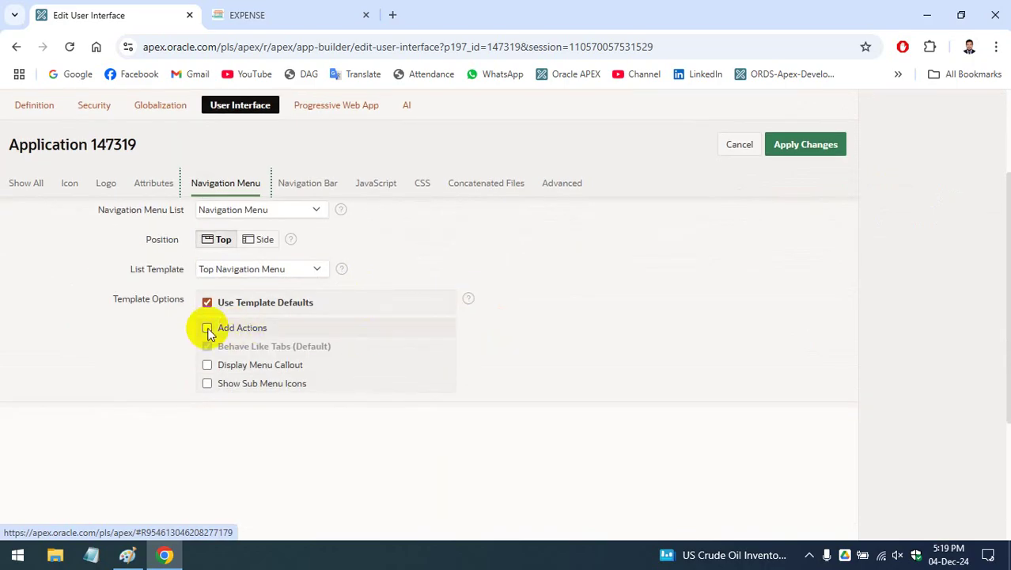
{"action": "left_click", "coordinate": [207, 305]}
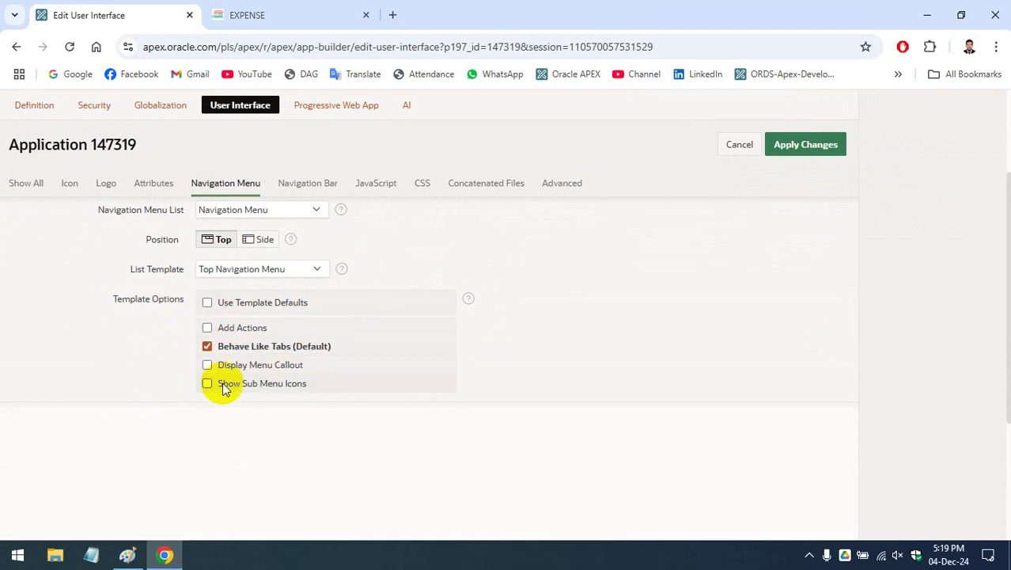
{"action": "left_click", "coordinate": [803, 144]}
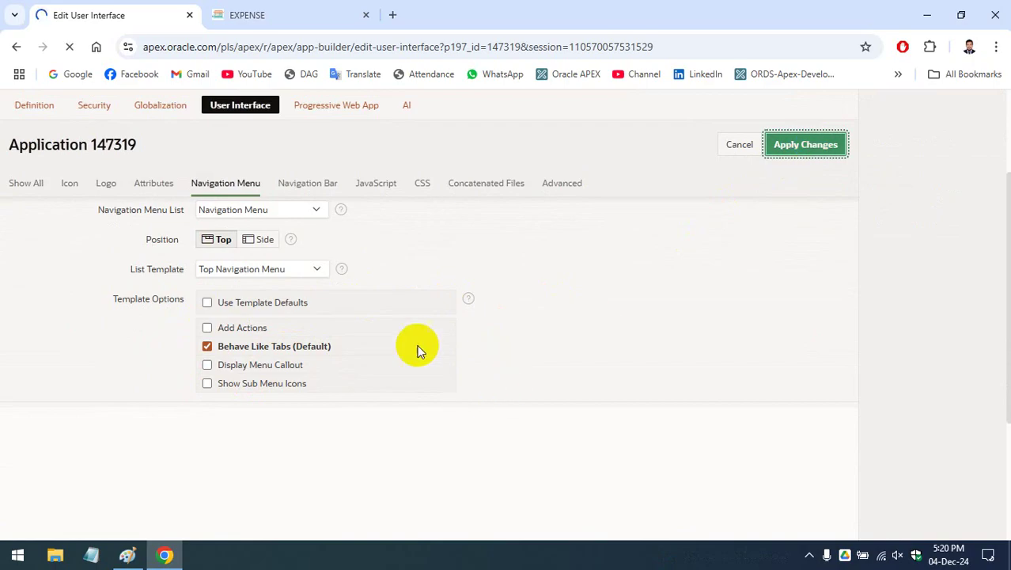
Return to the running application, open its home page, and examine the Administrator submenu in the top navigation.
{"action": "left_click", "coordinate": [280, 12]}
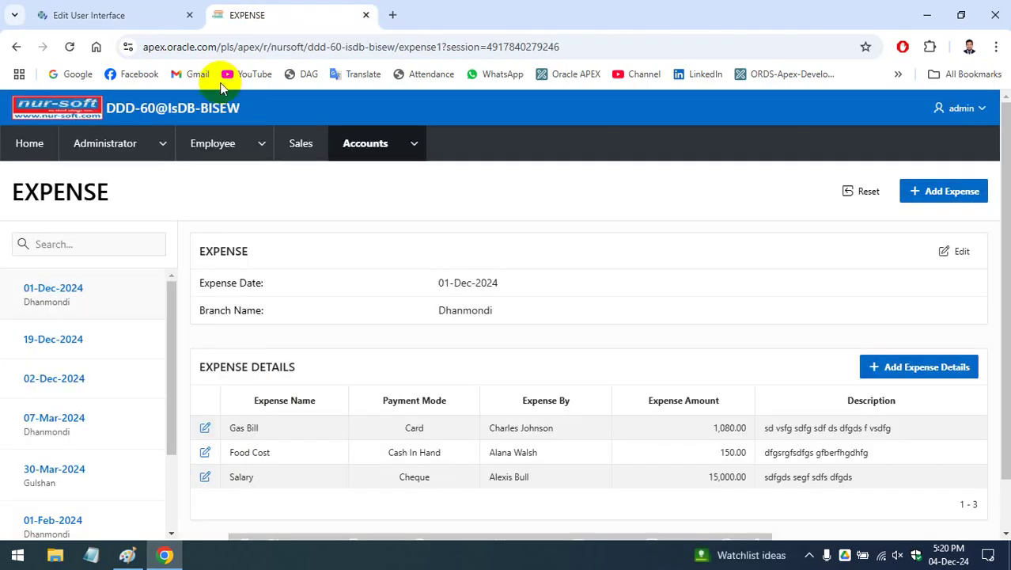
{"action": "left_click", "coordinate": [215, 109]}
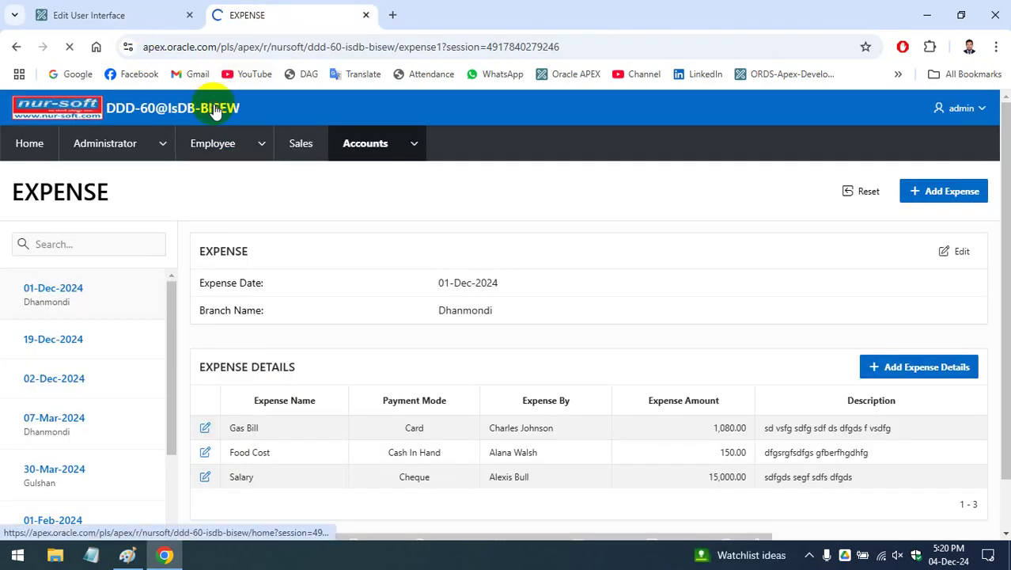
{"action": "left_click", "coordinate": [167, 144]}
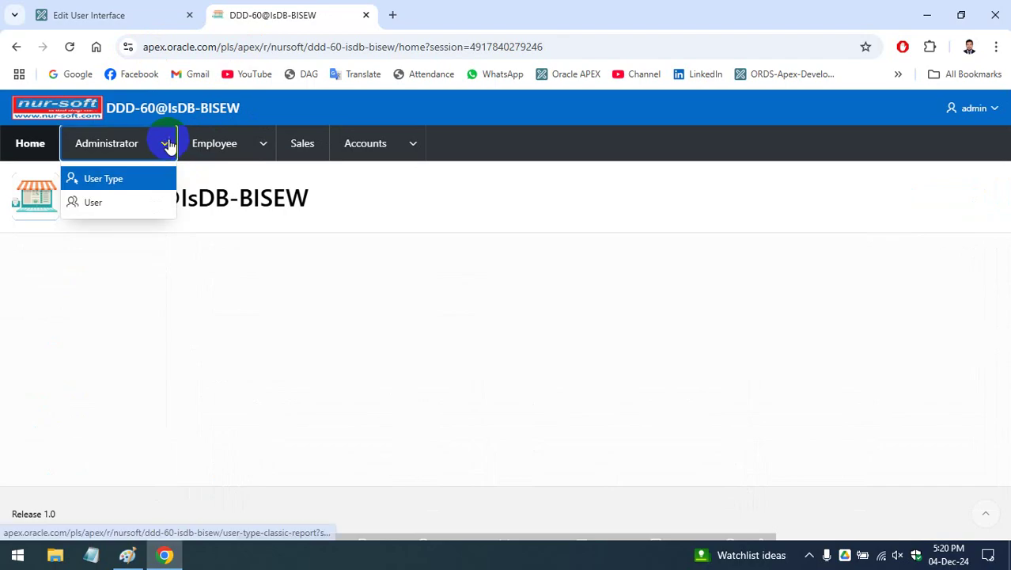
{"action": "left_click", "coordinate": [198, 155]}
{"action": "left_click", "coordinate": [162, 147]}
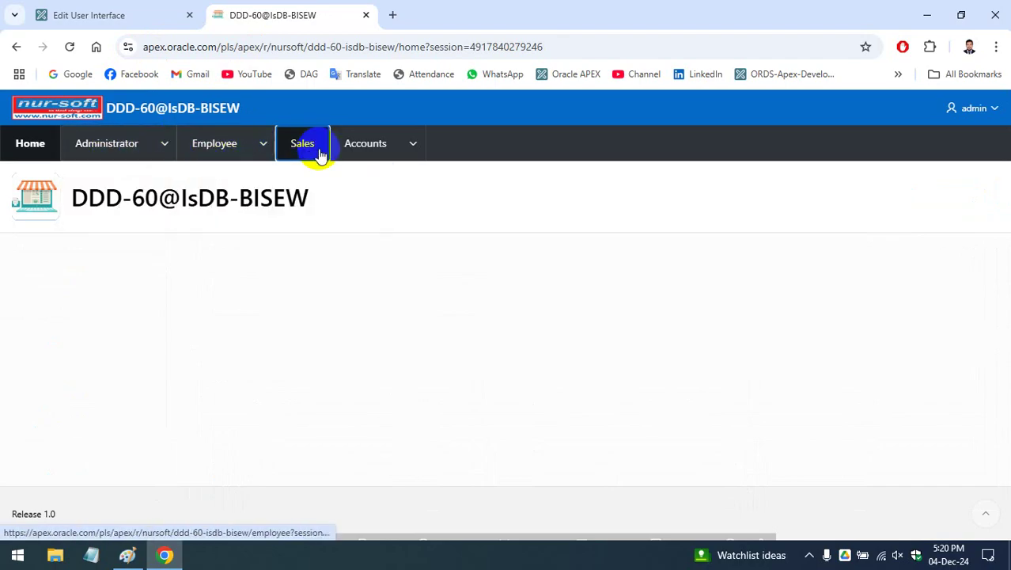
{"action": "left_click", "coordinate": [165, 146]}
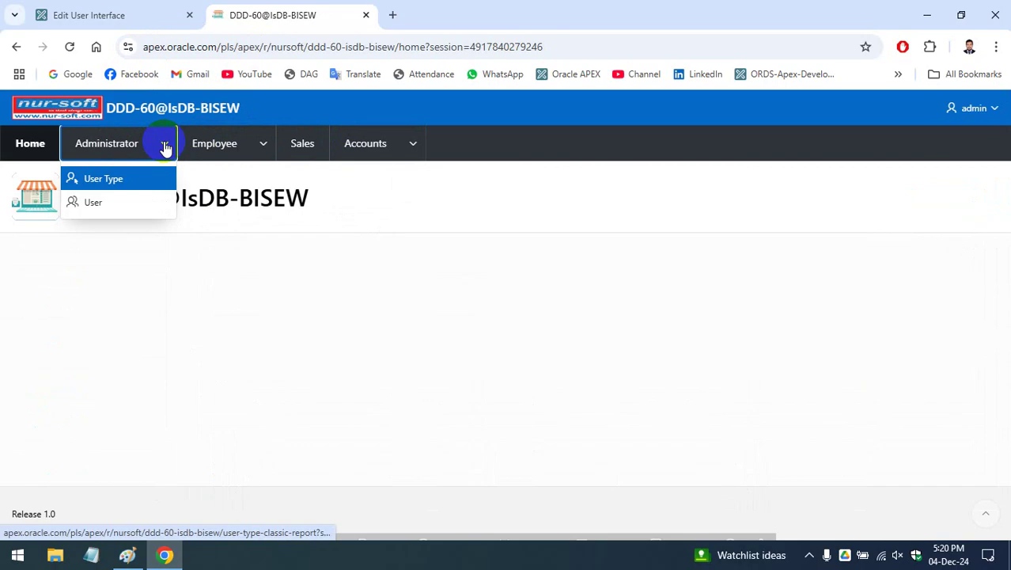
Enable Use Template Defaults, Add Actions, Display Menu Callout and Show Sub Menu Icons for the navigation menu, and apply the changes.
{"action": "left_click", "coordinate": [154, 9]}
{"action": "scroll", "coordinate": [414, 413], "scroll_direction": "down", "scroll_amount": 2}
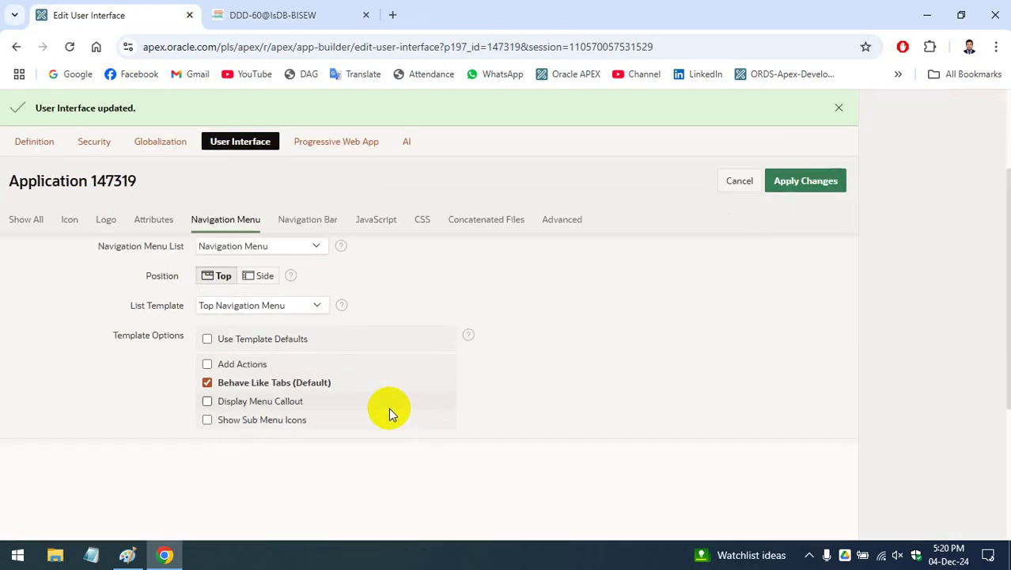
{"action": "left_click", "coordinate": [208, 339]}
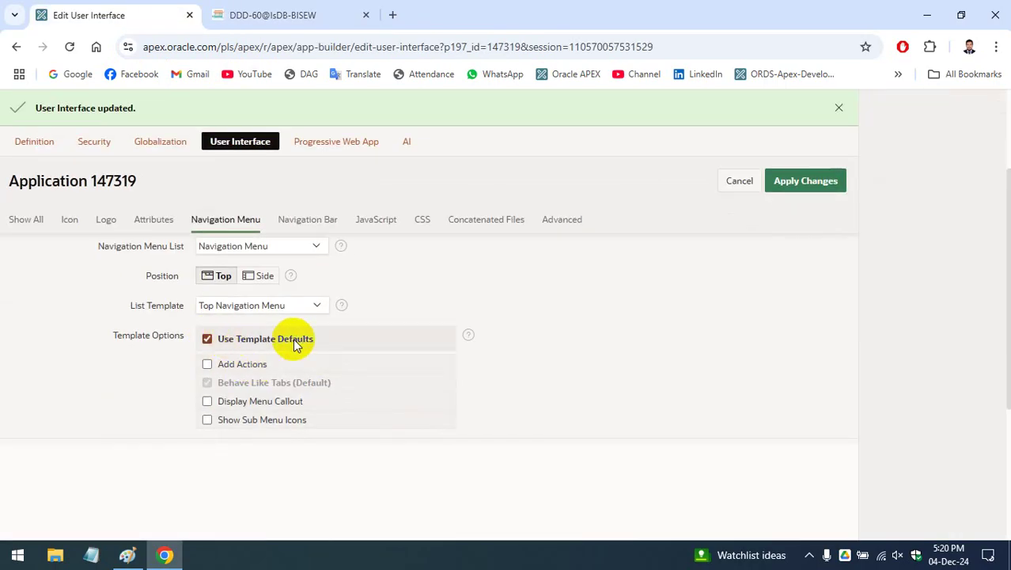
{"action": "left_click", "coordinate": [208, 364]}
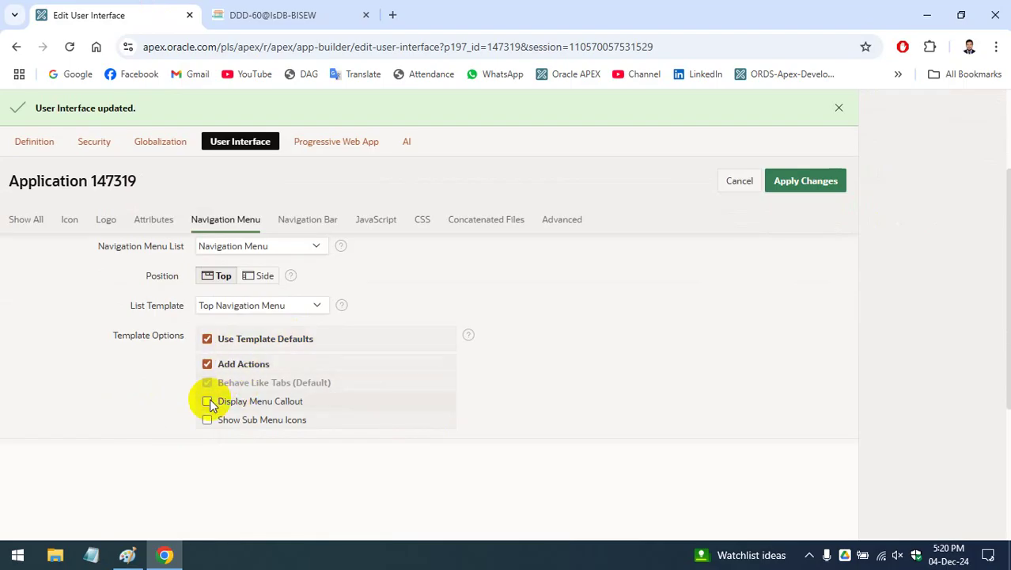
{"action": "left_click", "coordinate": [207, 401]}
{"action": "left_click", "coordinate": [207, 420]}
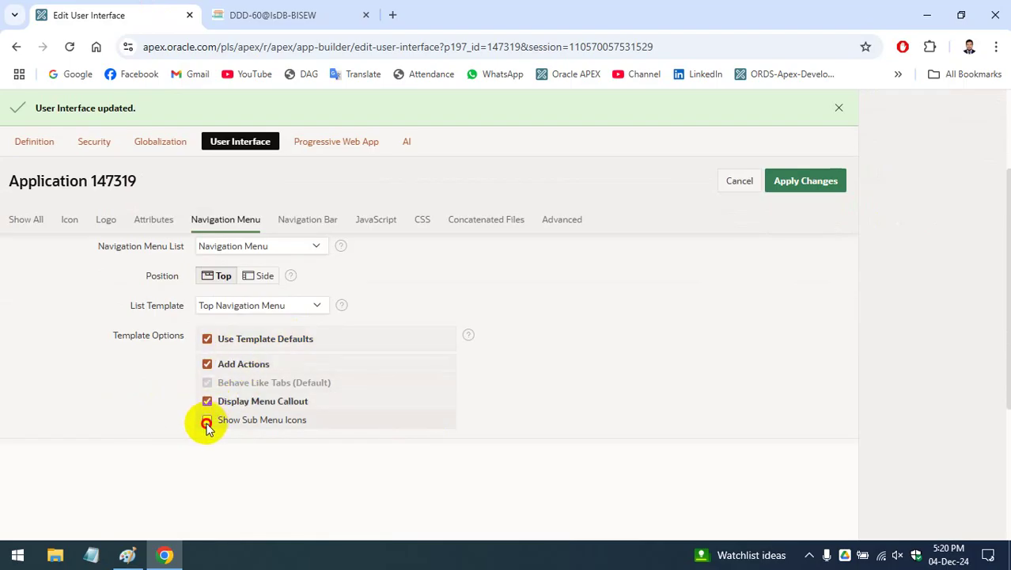
{"action": "left_click", "coordinate": [806, 182]}
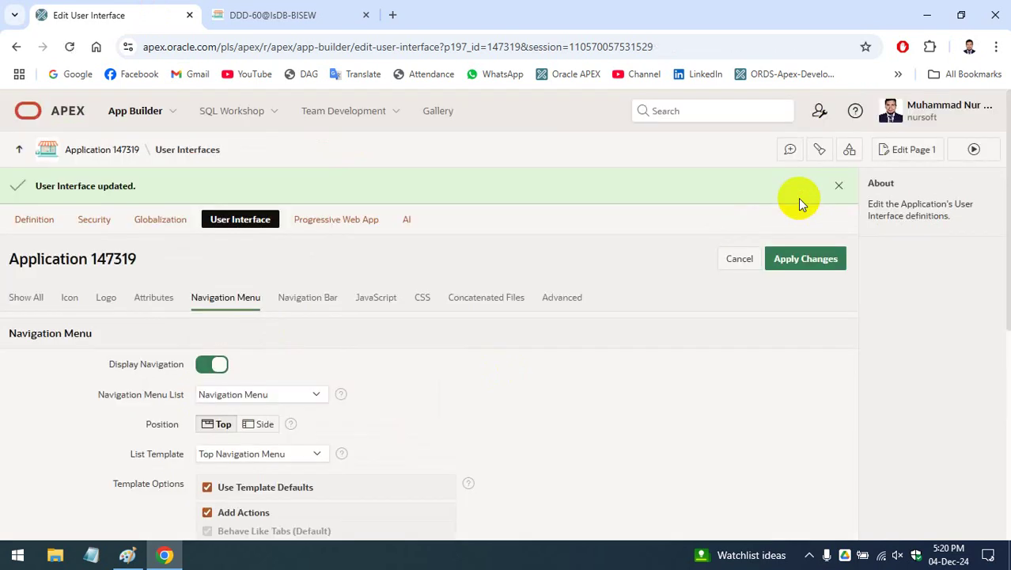
Examine how the Administrator and Employee submenus display in the running application with the new template options.
{"action": "left_click", "coordinate": [283, 17]}
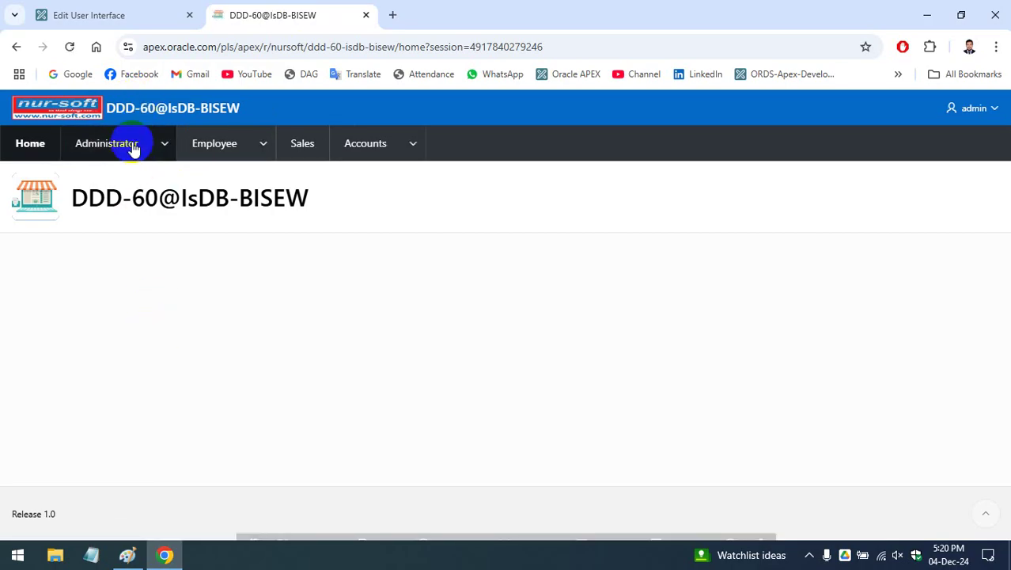
{"action": "left_click", "coordinate": [162, 144]}
{"action": "left_click", "coordinate": [269, 153]}
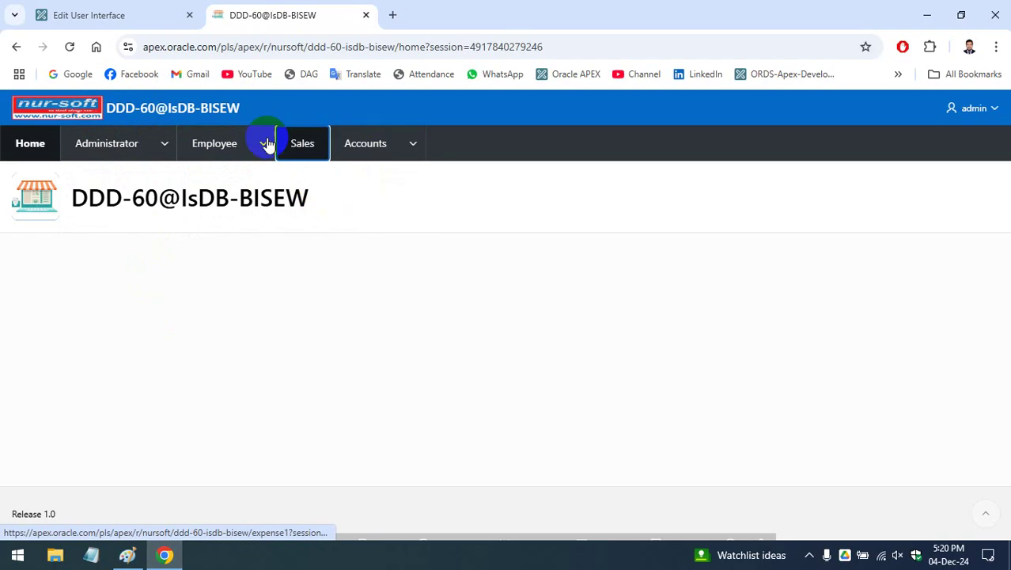
{"action": "left_click", "coordinate": [267, 144]}
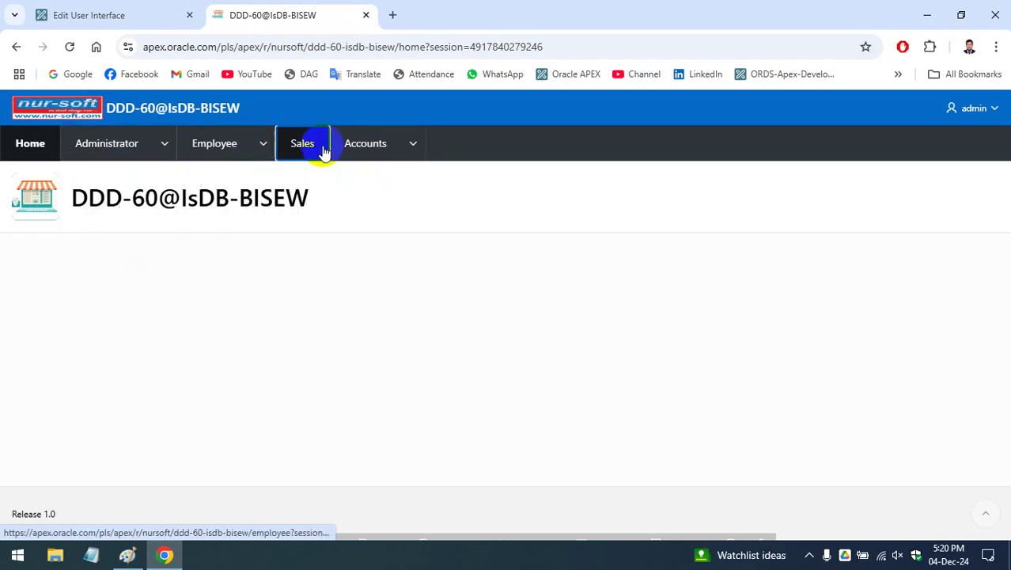
Examine the List Template choices available for the Navigation Menu on the Edit User Interface page.
{"action": "left_click", "coordinate": [142, 15]}
{"action": "scroll", "coordinate": [424, 322], "scroll_direction": "down", "scroll_amount": 1}
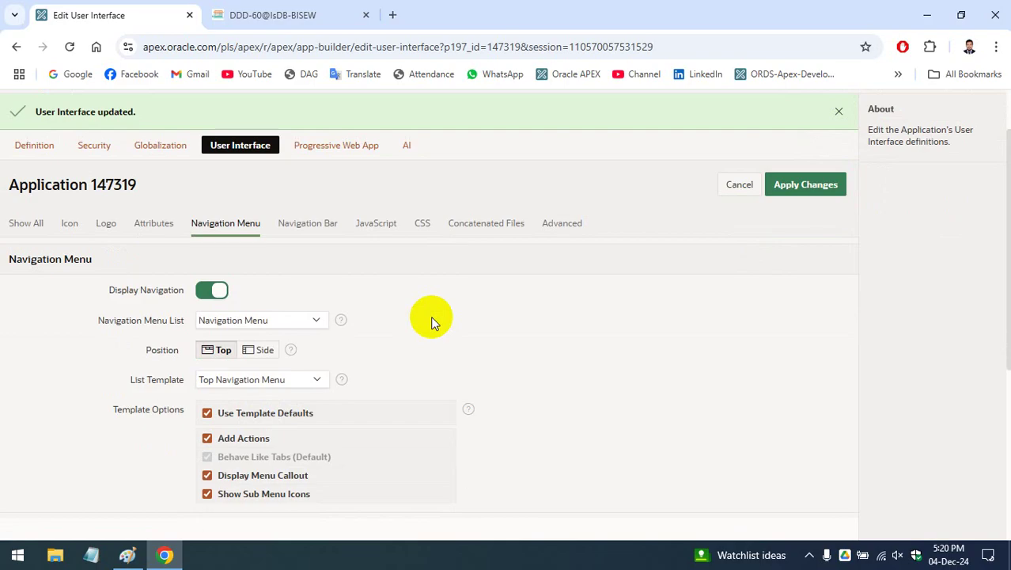
{"action": "scroll", "coordinate": [430, 317], "scroll_direction": "down", "scroll_amount": 1}
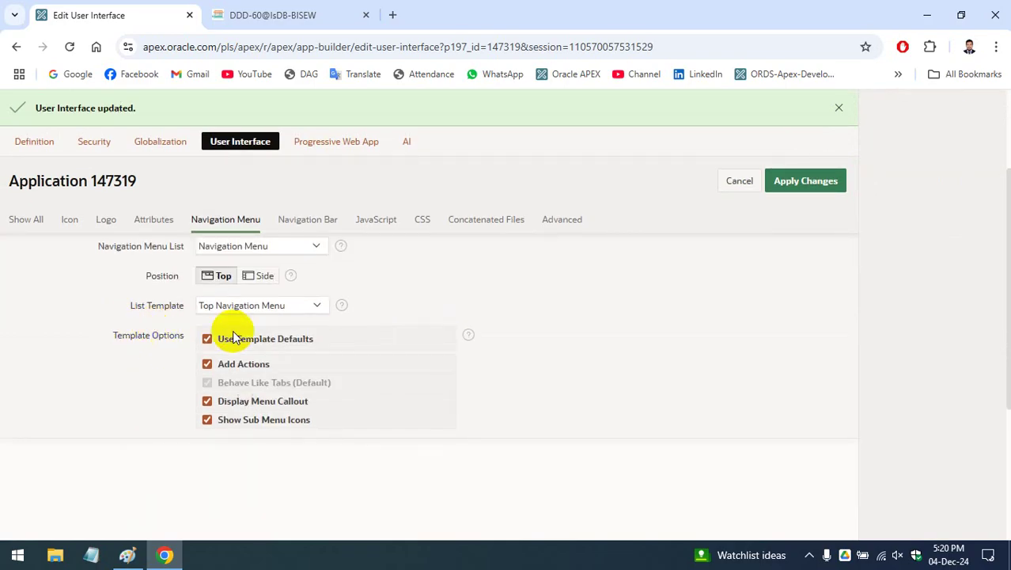
{"action": "left_click", "coordinate": [315, 306]}
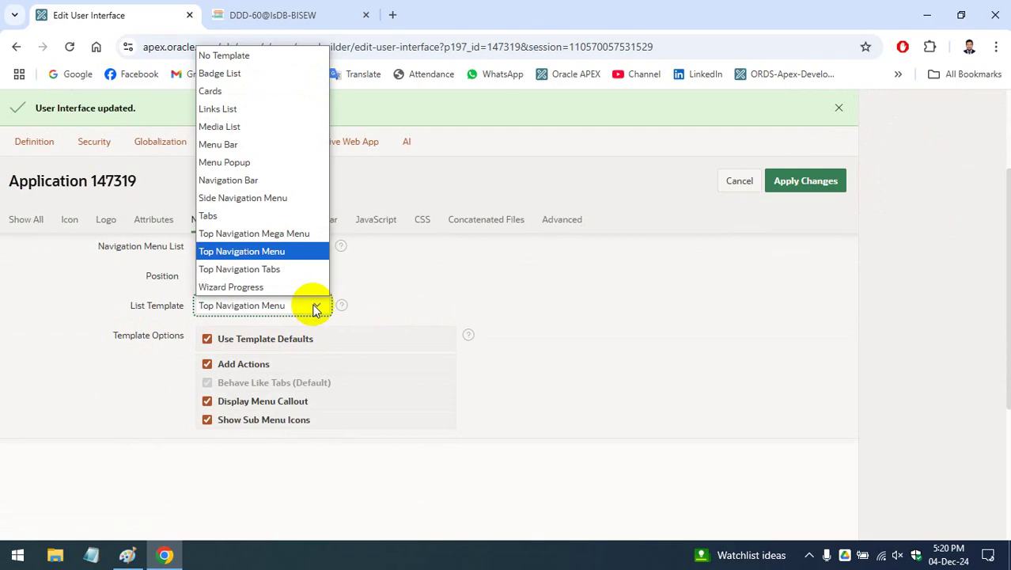
{"action": "left_click", "coordinate": [475, 308]}
{"action": "scroll", "coordinate": [440, 314], "scroll_direction": "up", "scroll_amount": 1}
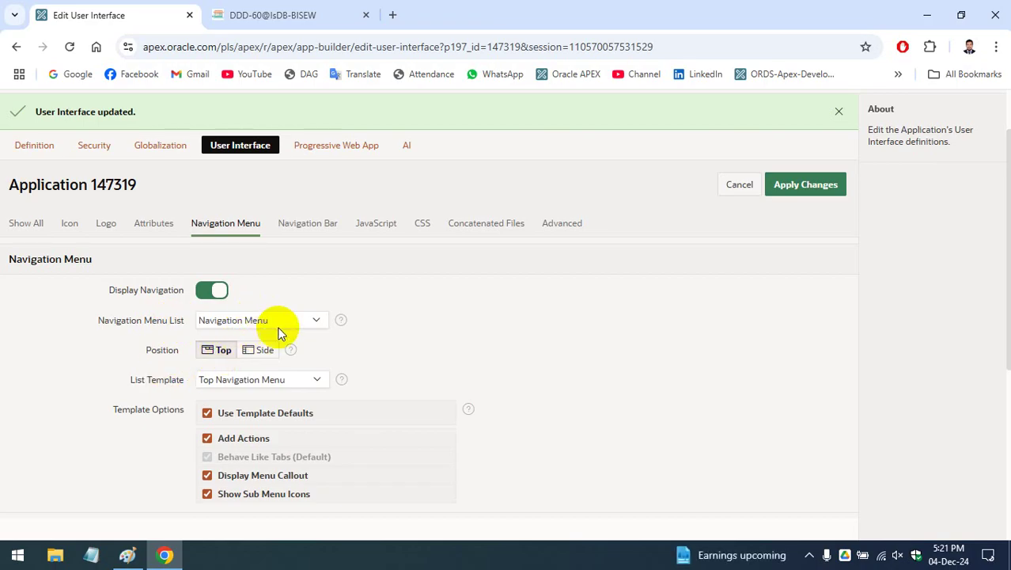
{"action": "left_click", "coordinate": [293, 386]}
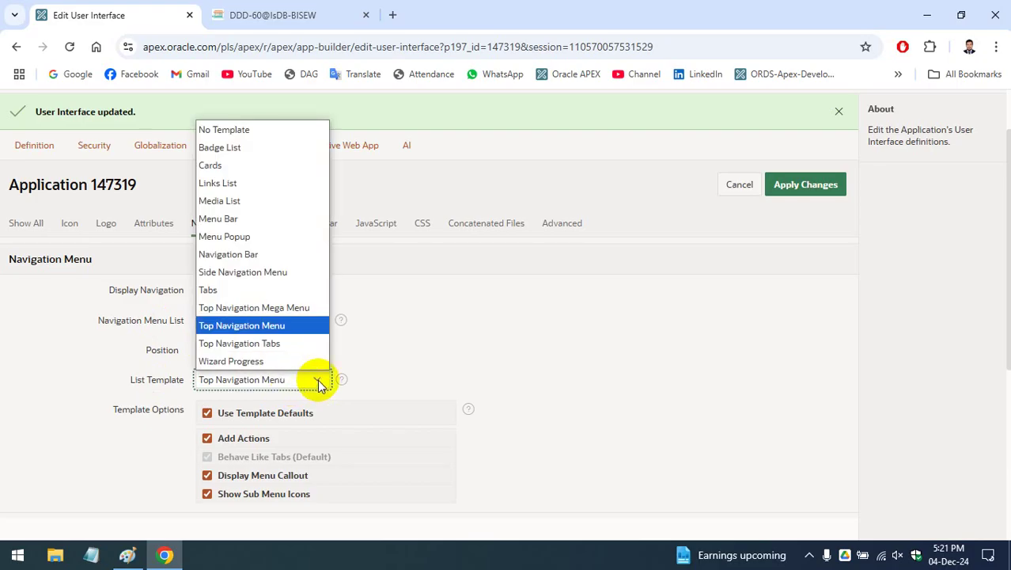
{"action": "left_click", "coordinate": [570, 345]}
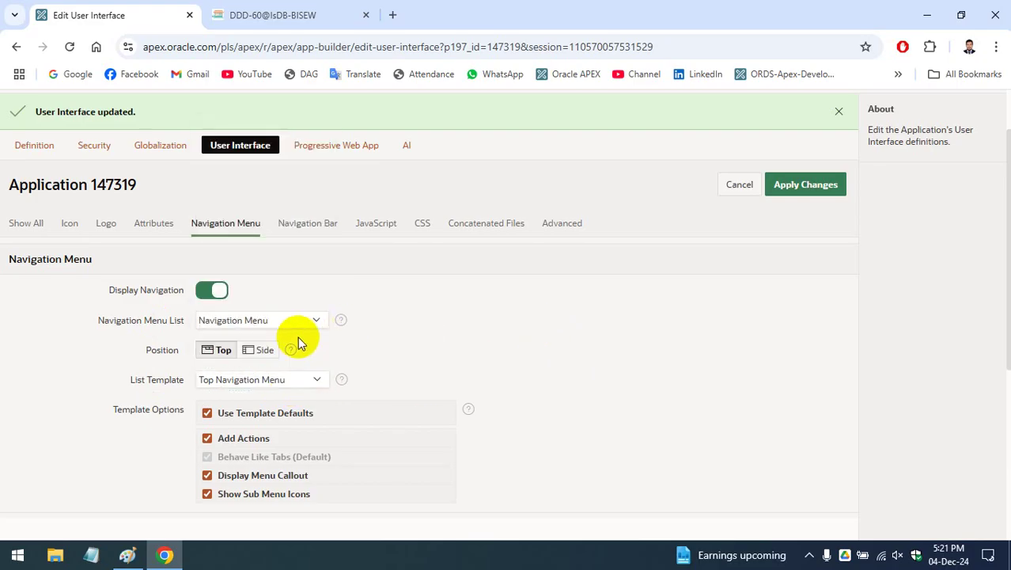
{"action": "left_click", "coordinate": [305, 384]}
{"action": "left_click", "coordinate": [489, 341]}
Examine the Accounts and Administrator submenu callouts in the running application's top navigation.
{"action": "left_click", "coordinate": [322, 7]}
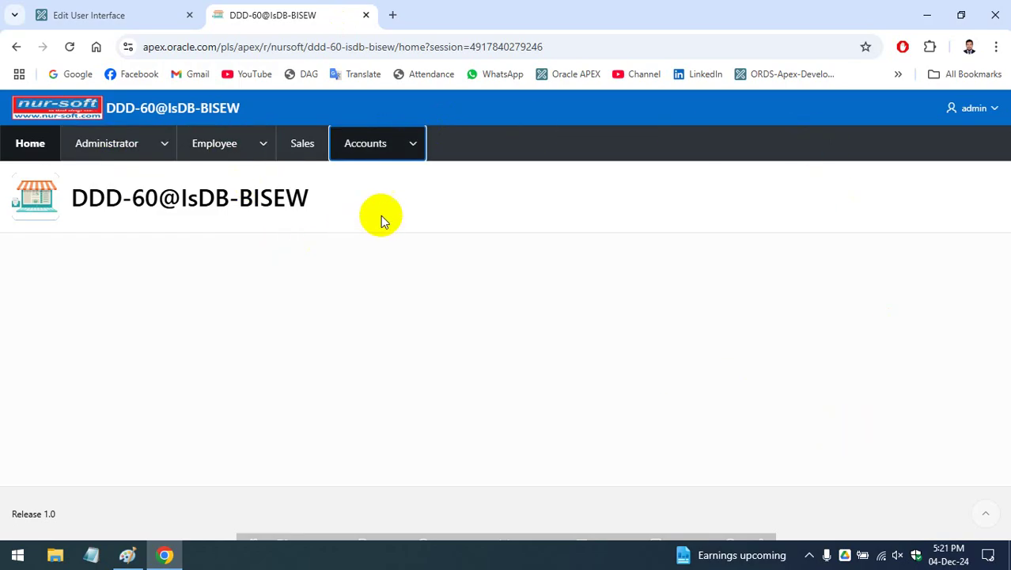
{"action": "left_click", "coordinate": [414, 145]}
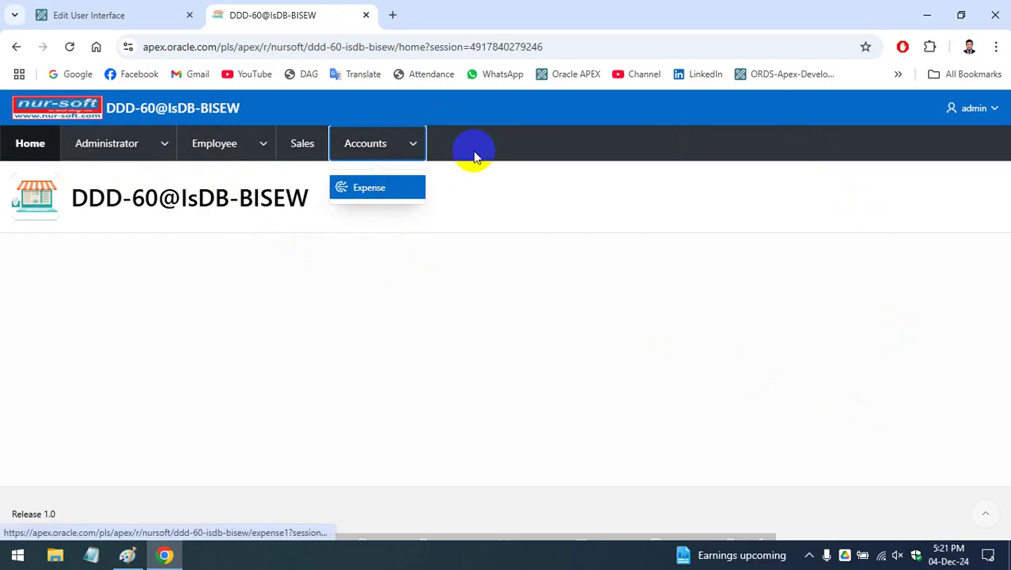
{"action": "left_click", "coordinate": [166, 143]}
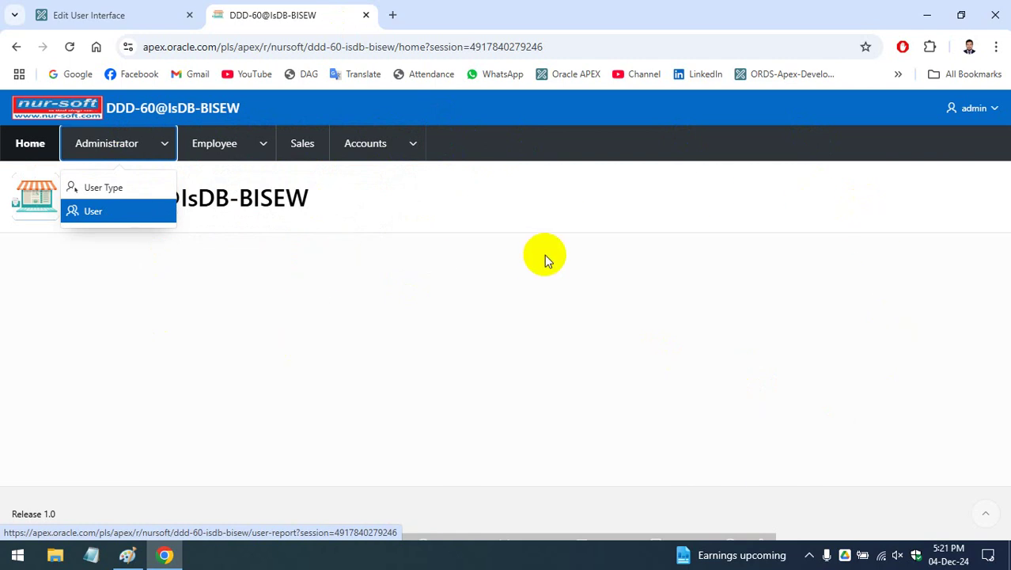
Set the Navigation Menu's List Template to Top Navigation Mega Menu, apply the changes, and return to the running application.
{"action": "left_click", "coordinate": [102, 13]}
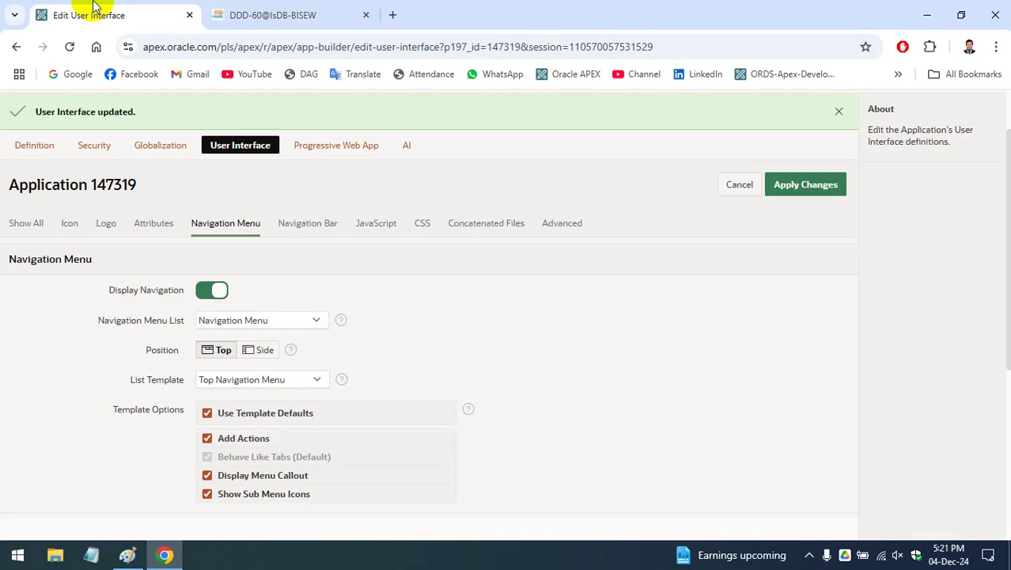
{"action": "left_click", "coordinate": [302, 381]}
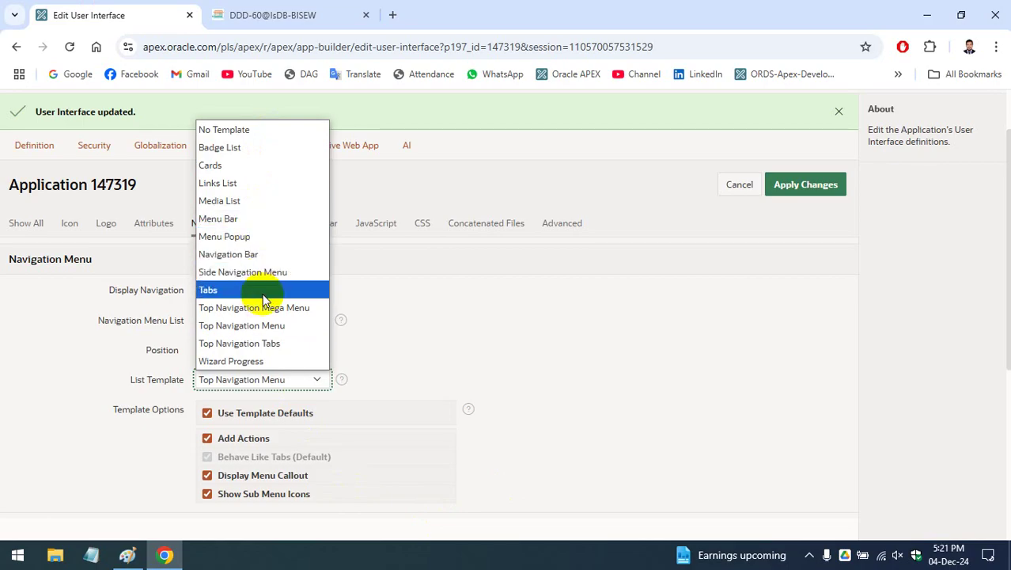
{"action": "left_click", "coordinate": [300, 315]}
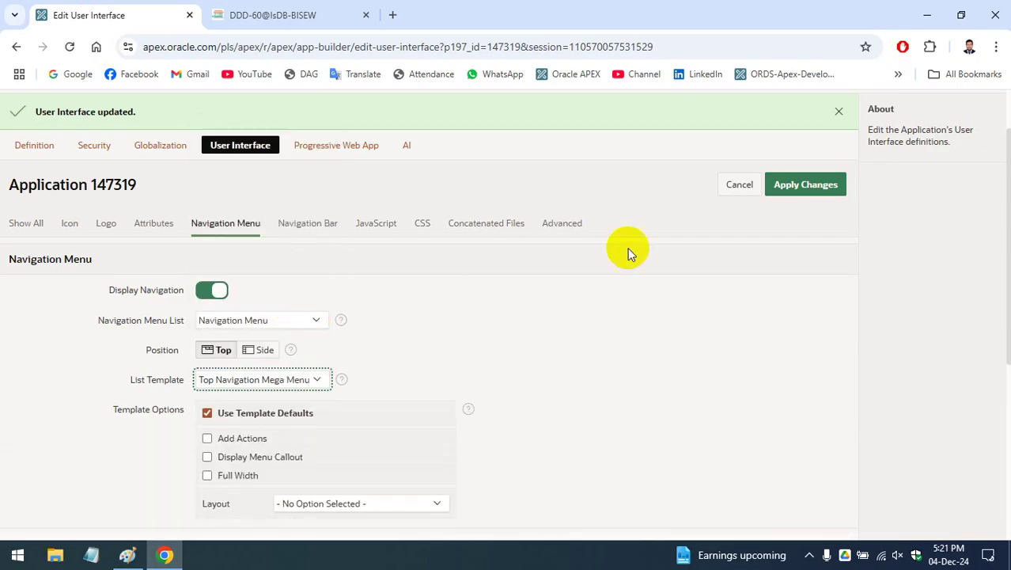
{"action": "left_click", "coordinate": [805, 184]}
{"action": "left_click", "coordinate": [255, 13]}
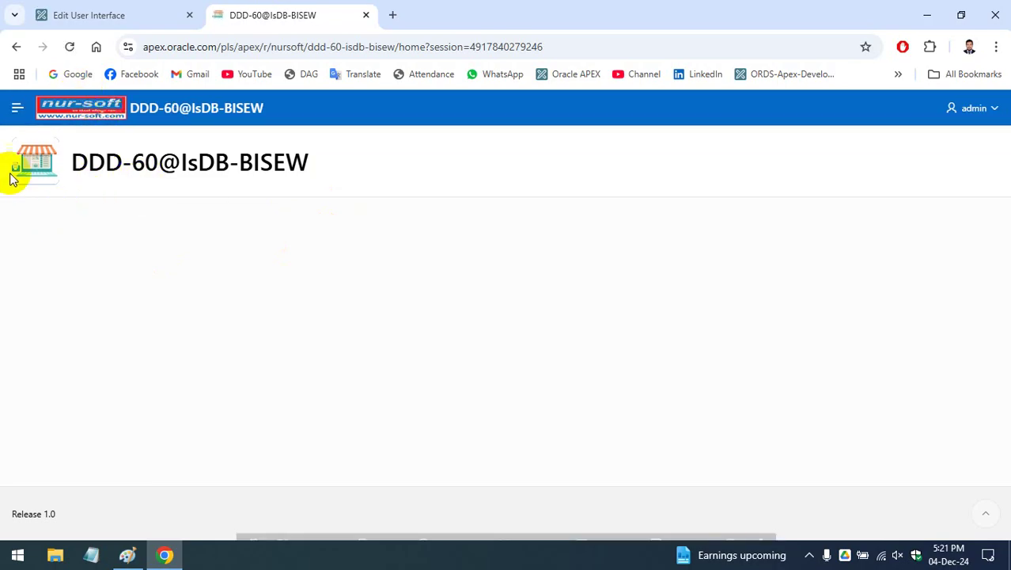
Examine the Mega Menu's layout of Home, Administrator, Employee, Sales and Accounts entries in the running application.
{"action": "left_click", "coordinate": [17, 108]}
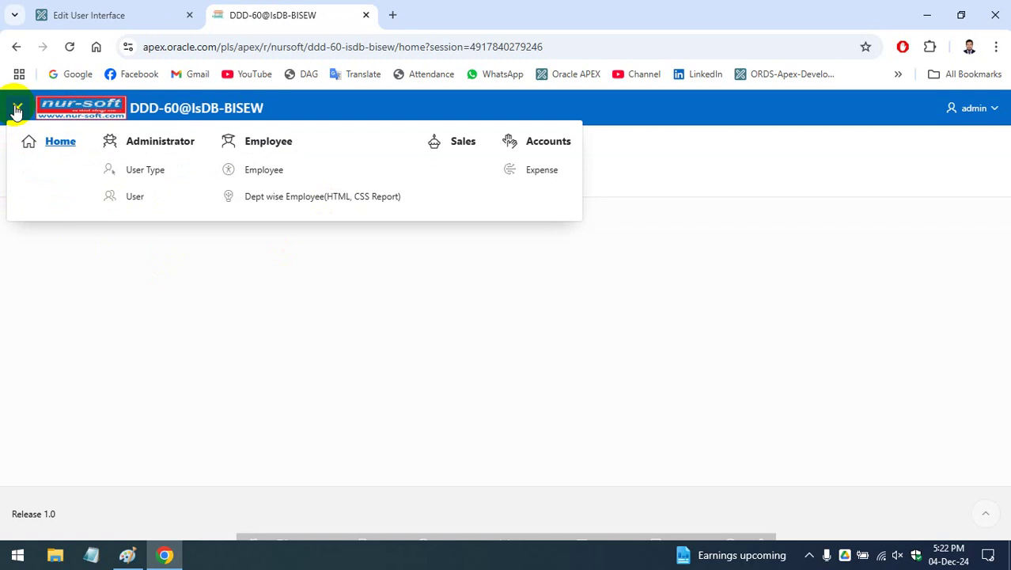
{"action": "left_click", "coordinate": [16, 108]}
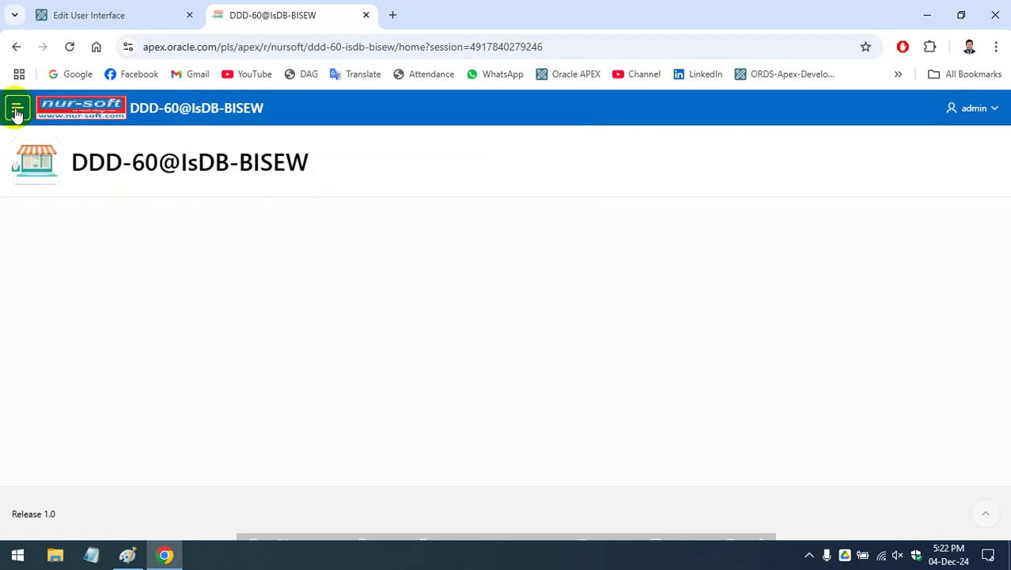
{"action": "left_click", "coordinate": [17, 109]}
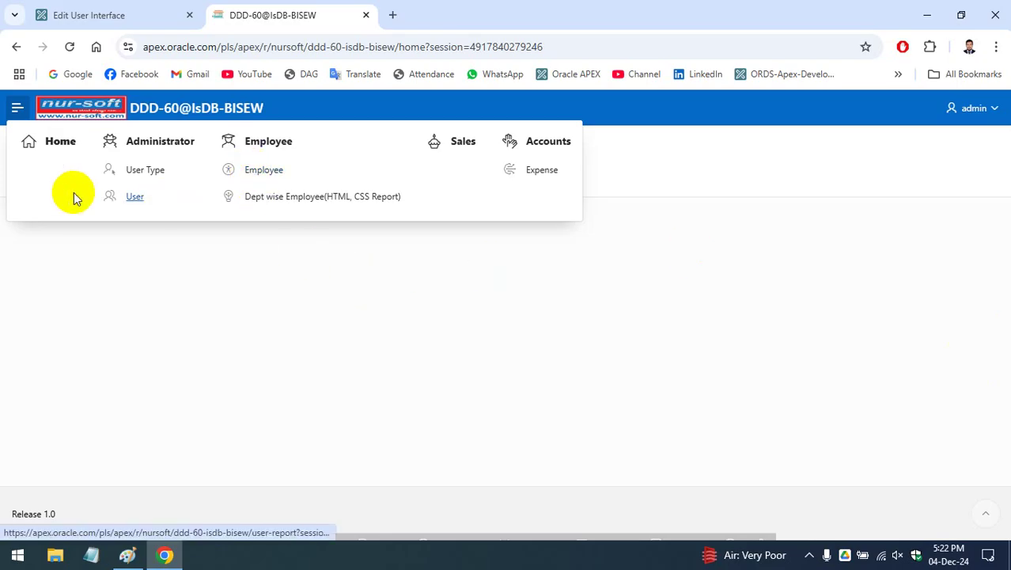
Set the Navigation Menu's List Template to Top Navigation Menu, apply the changes, and reload the running application's home page.
{"action": "left_click", "coordinate": [116, 13]}
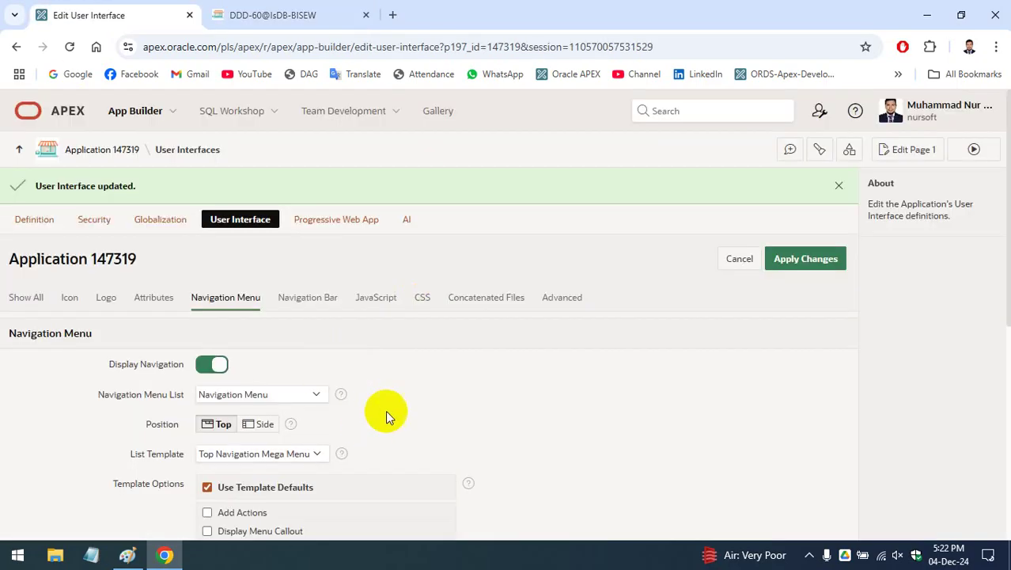
{"action": "scroll", "coordinate": [379, 384], "scroll_direction": "down", "scroll_amount": 3}
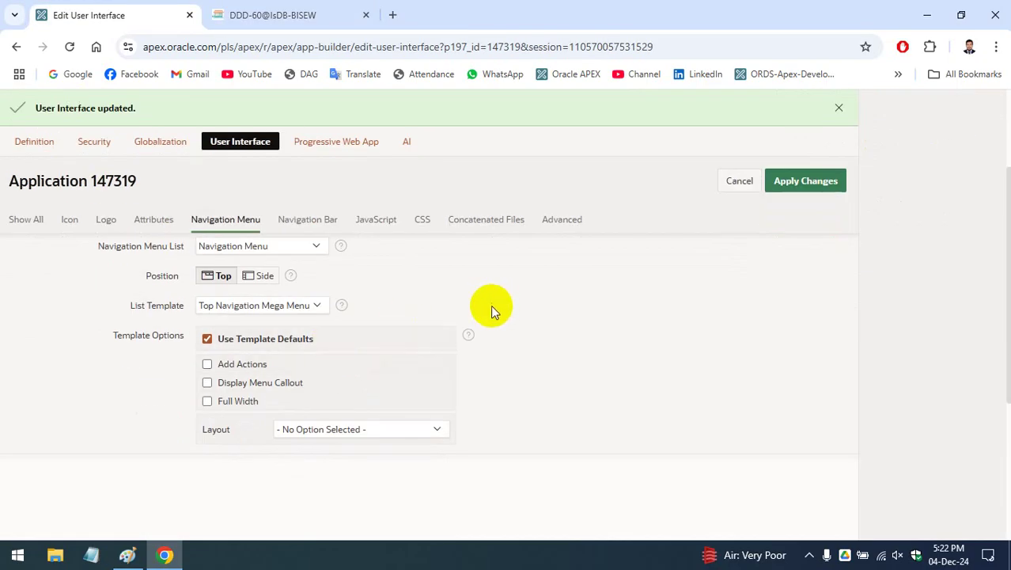
{"action": "scroll", "coordinate": [490, 305], "scroll_direction": "up", "scroll_amount": 1}
{"action": "scroll", "coordinate": [490, 305], "scroll_direction": "up", "scroll_amount": 1}
{"action": "left_click", "coordinate": [315, 379]}
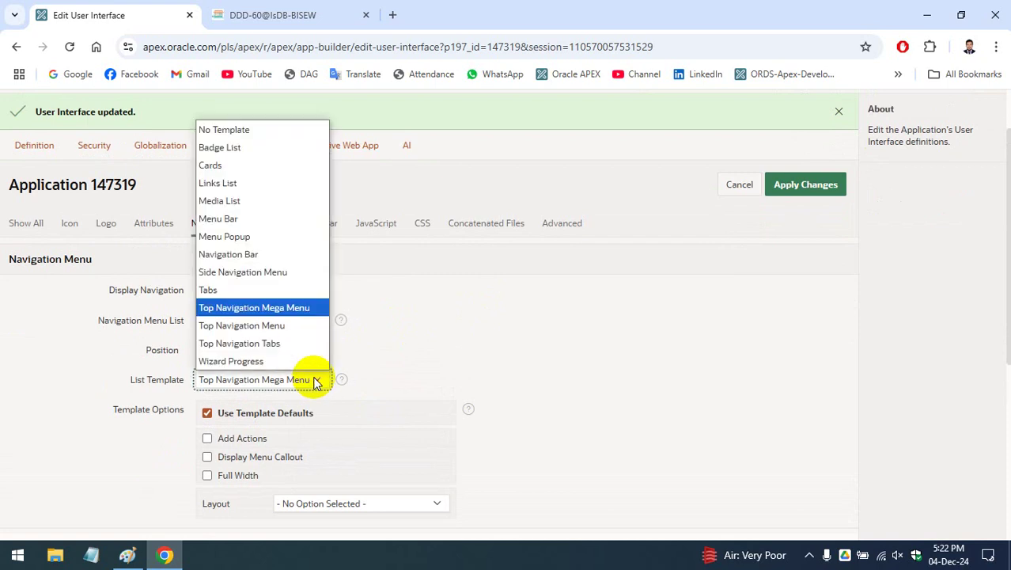
{"action": "left_click", "coordinate": [273, 325]}
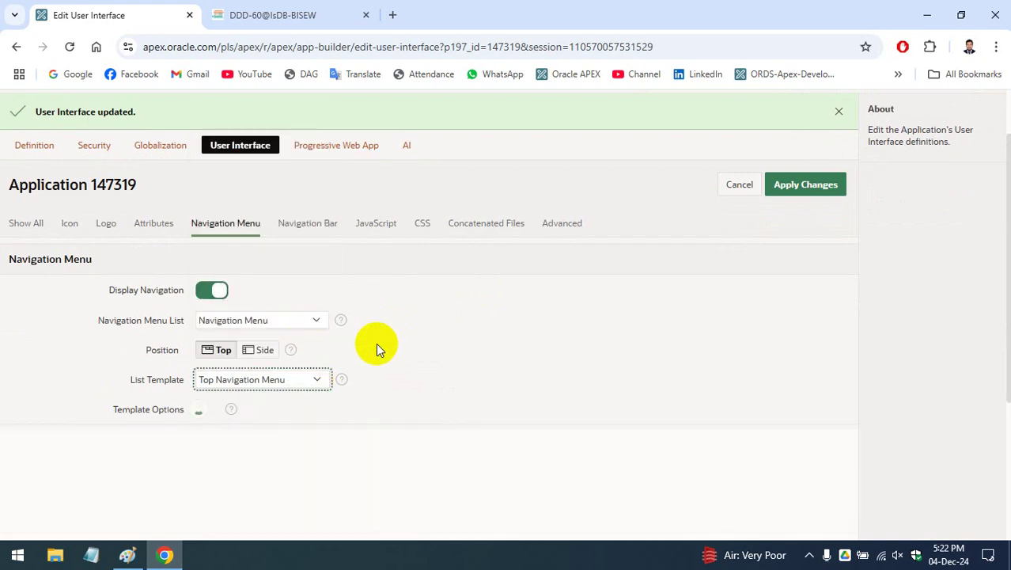
{"action": "left_click", "coordinate": [815, 191]}
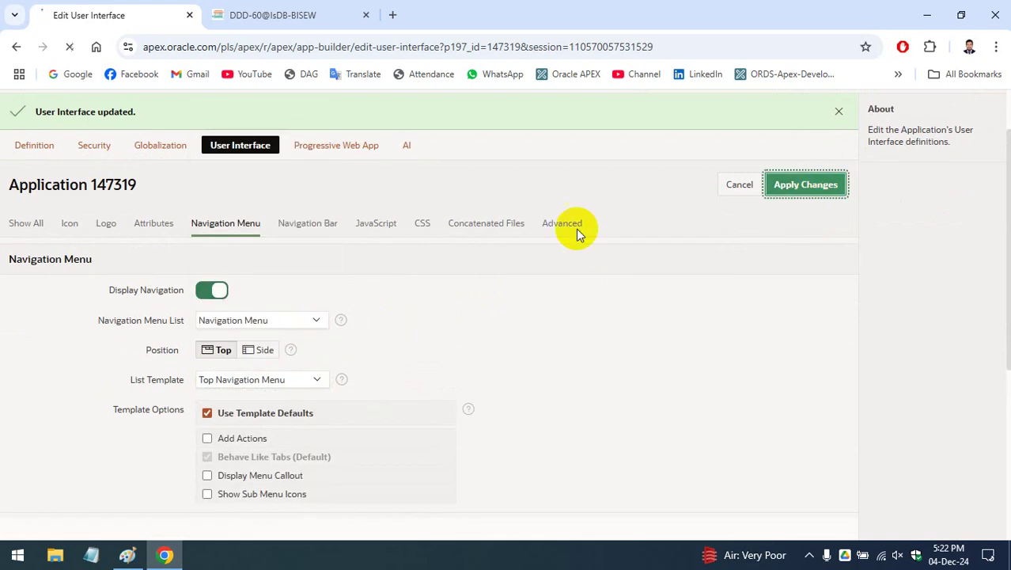
{"action": "left_click", "coordinate": [288, 10]}
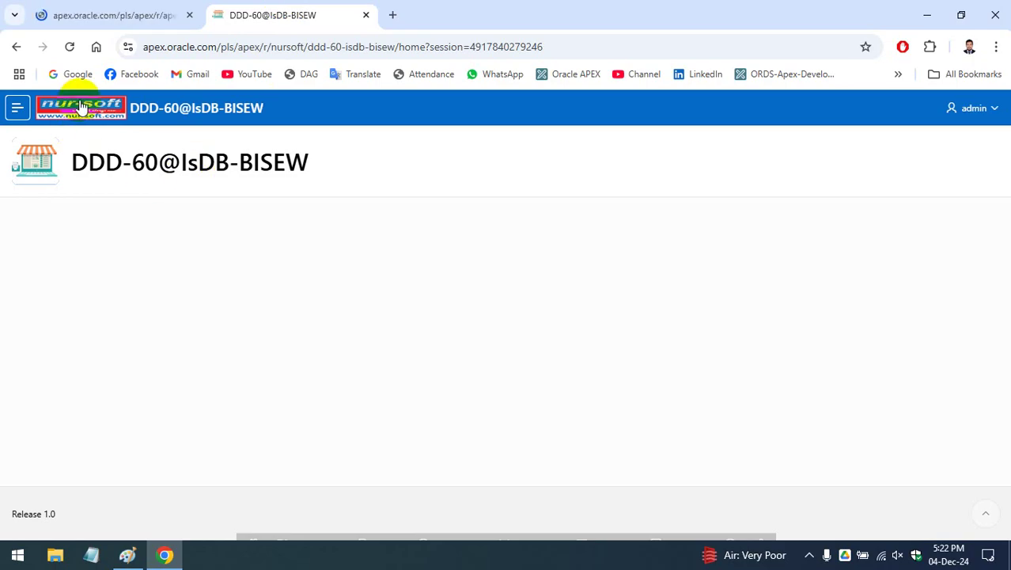
{"action": "left_click", "coordinate": [161, 110]}
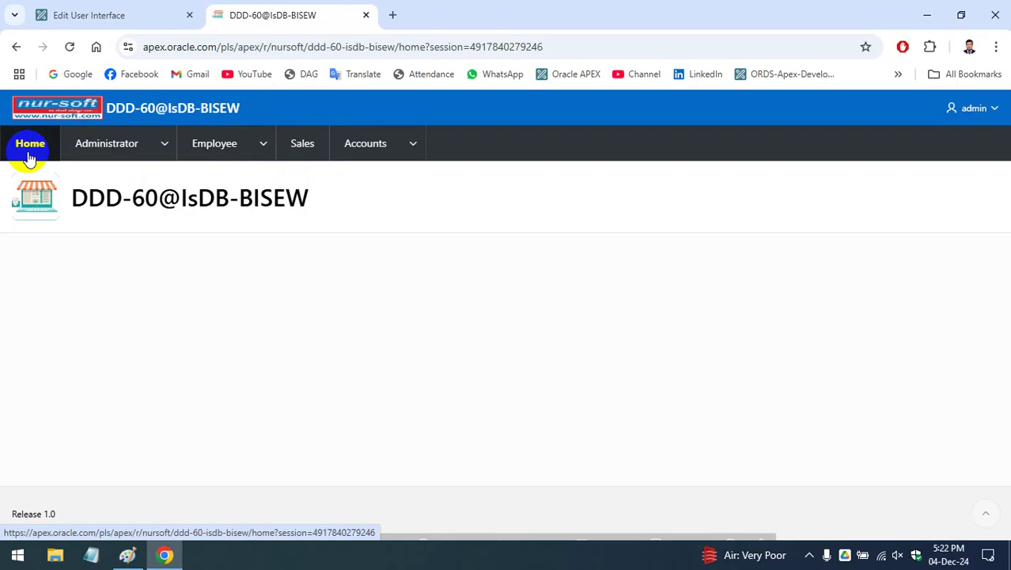
Examine the Navigation Bar settings on the Edit User Interface page, including the Implementation, Navigation Bar List and List Template choices.
{"action": "left_click", "coordinate": [99, 14]}
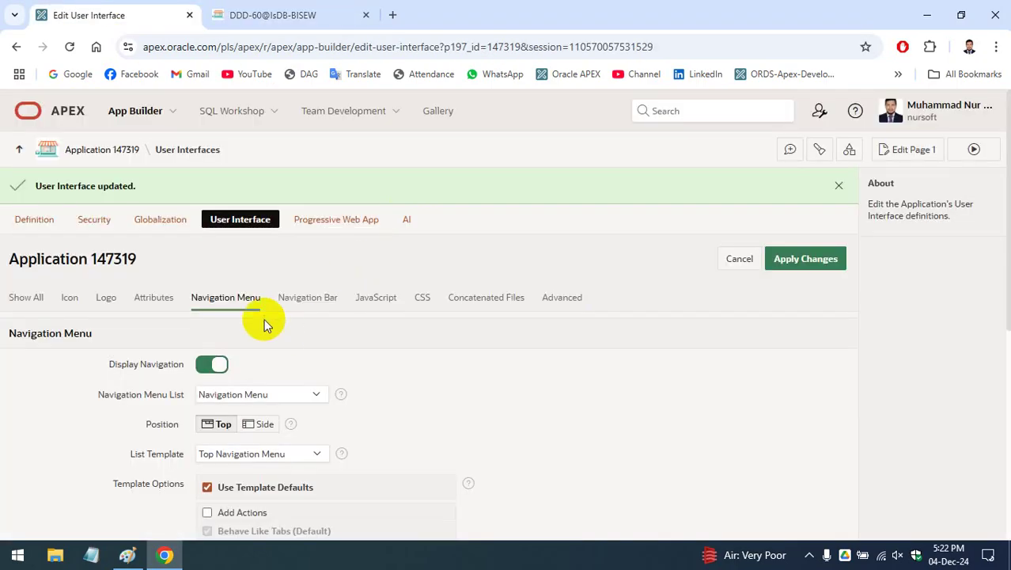
{"action": "left_click", "coordinate": [319, 306]}
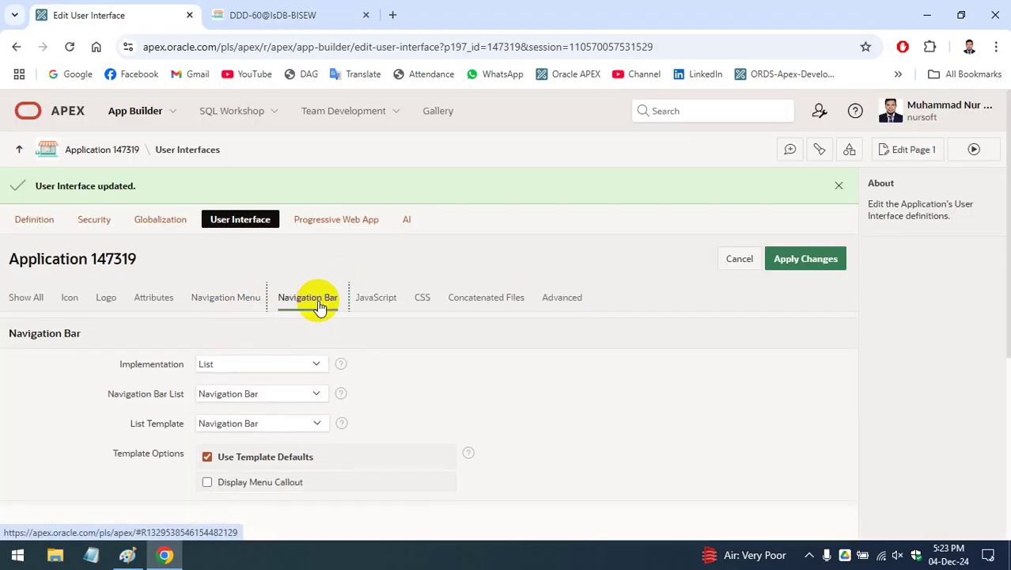
{"action": "scroll", "coordinate": [450, 314], "scroll_direction": "down", "scroll_amount": 1}
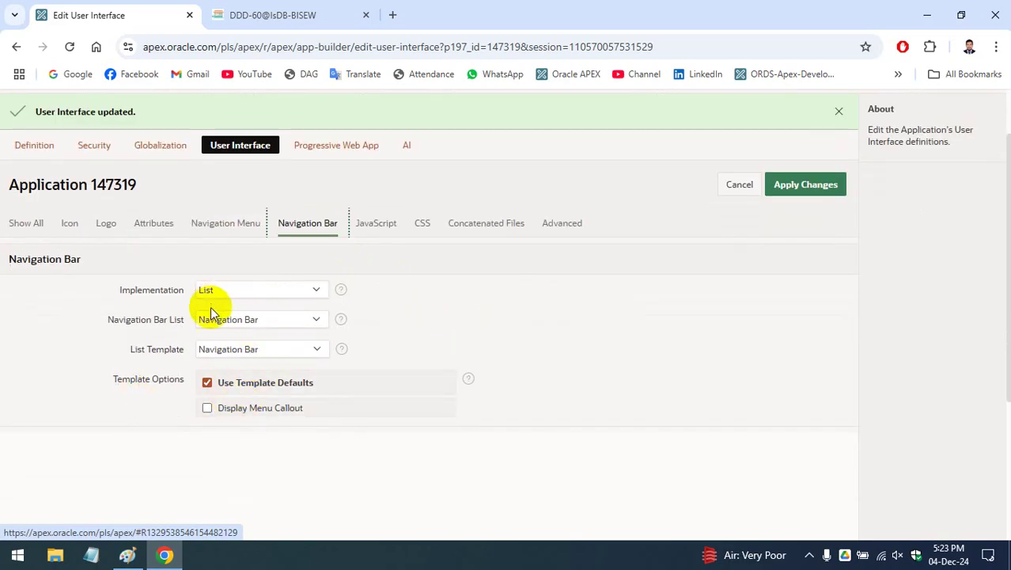
{"action": "scroll", "coordinate": [237, 317], "scroll_direction": "up", "scroll_amount": 1}
{"action": "scroll", "coordinate": [316, 287], "scroll_direction": "down", "scroll_amount": 1}
{"action": "left_click", "coordinate": [313, 290]}
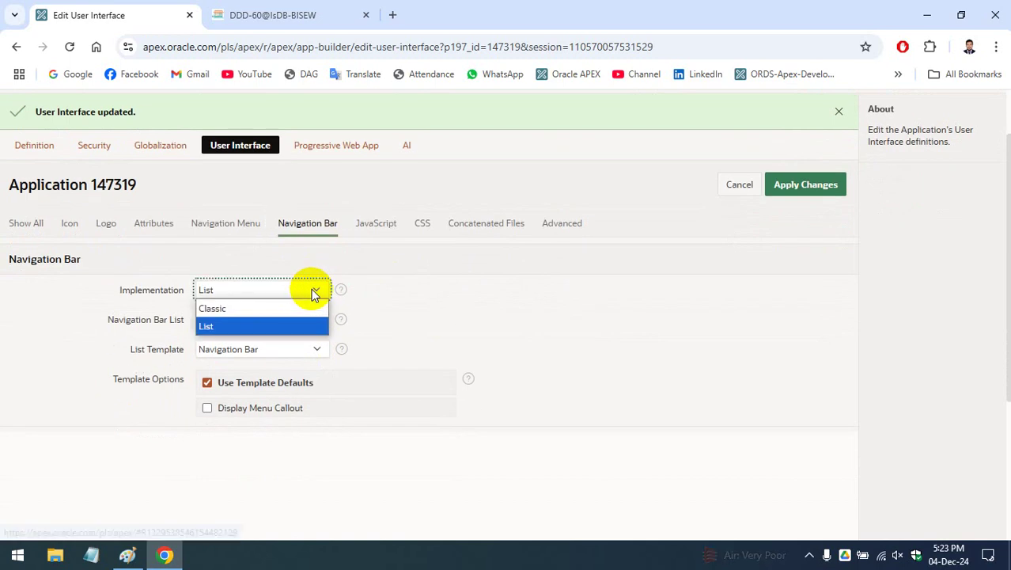
{"action": "left_click", "coordinate": [311, 323]}
{"action": "left_click", "coordinate": [314, 321]}
{"action": "left_click", "coordinate": [313, 322]}
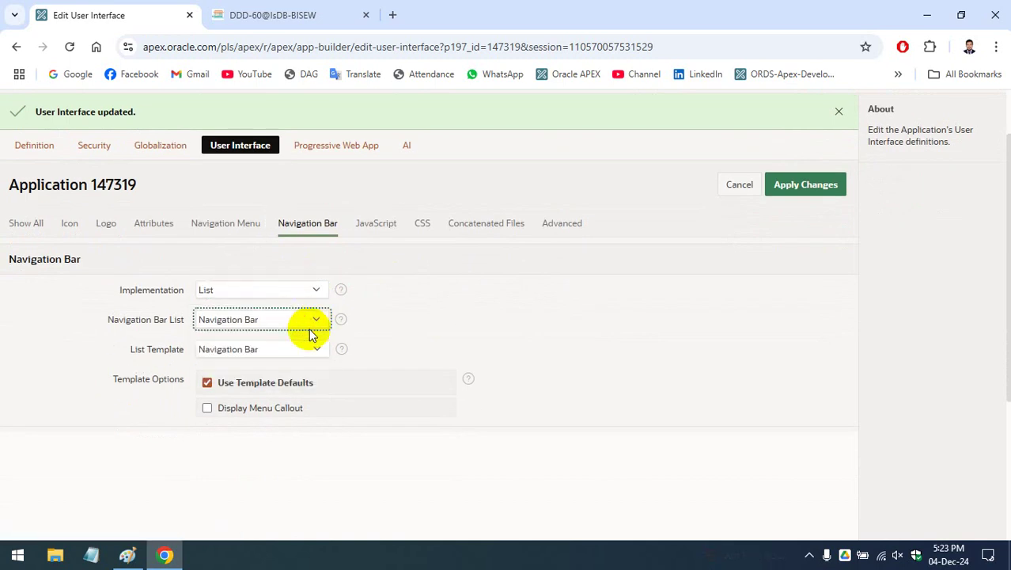
{"action": "left_click", "coordinate": [314, 348]}
{"action": "left_click", "coordinate": [306, 351]}
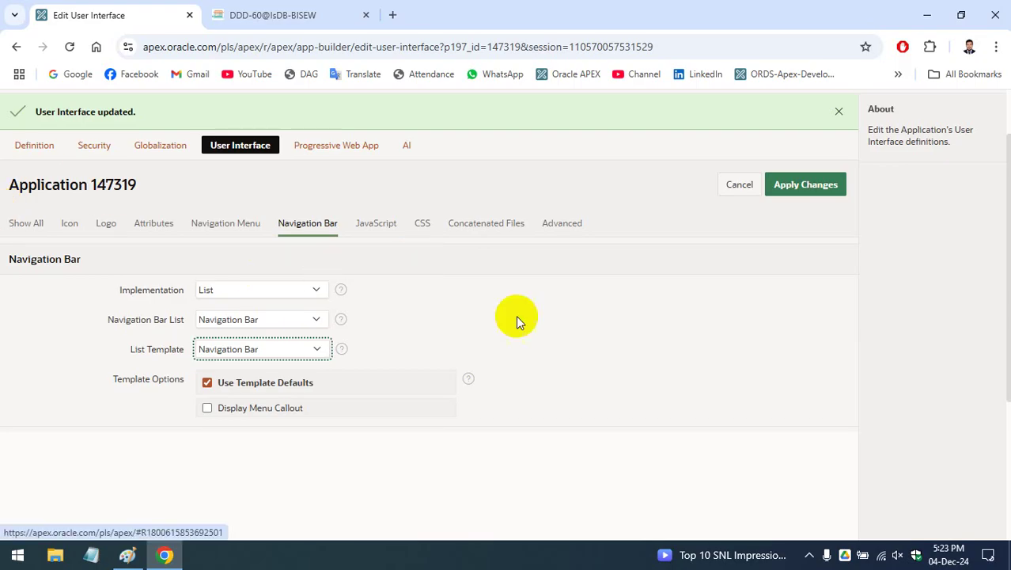
Capture the Navigation Bar settings area with the Snipping Tool and minimize the capture.
{"action": "left_click", "coordinate": [18, 554]}
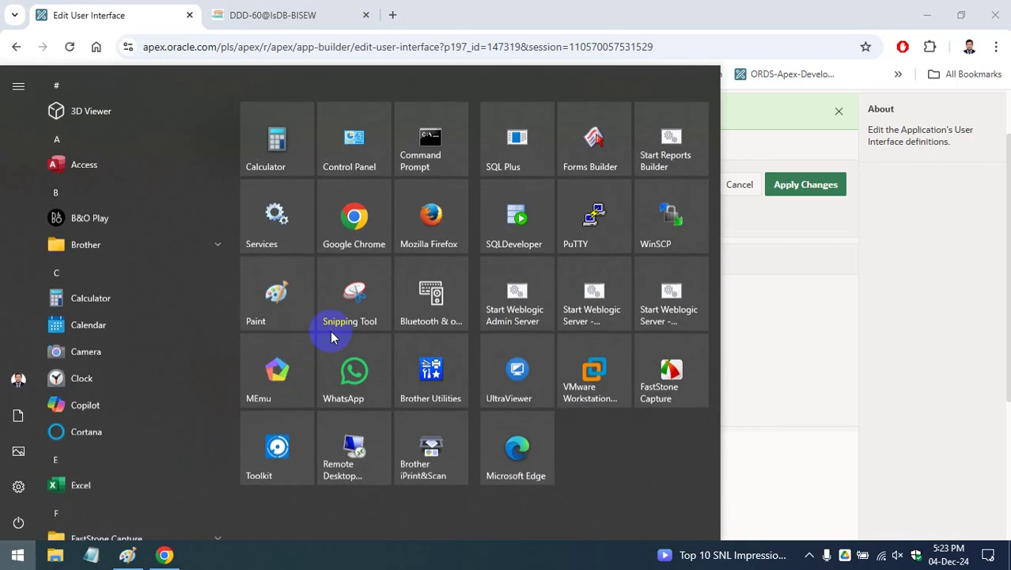
{"action": "left_click", "coordinate": [338, 314]}
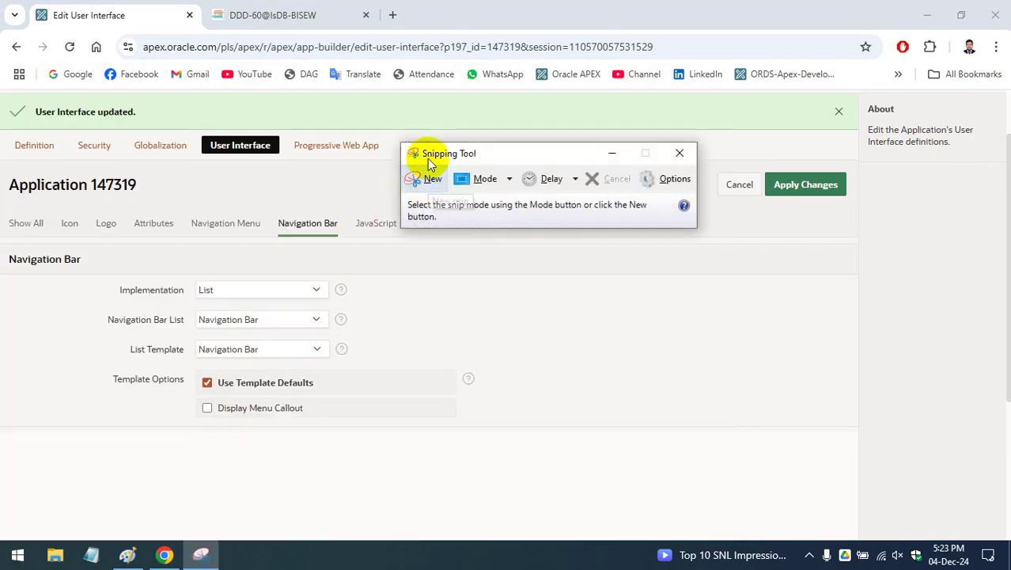
{"action": "left_click", "coordinate": [432, 182]}
{"action": "left_click_drag", "start_coordinate": [0, 94], "coordinate": [785, 497]}
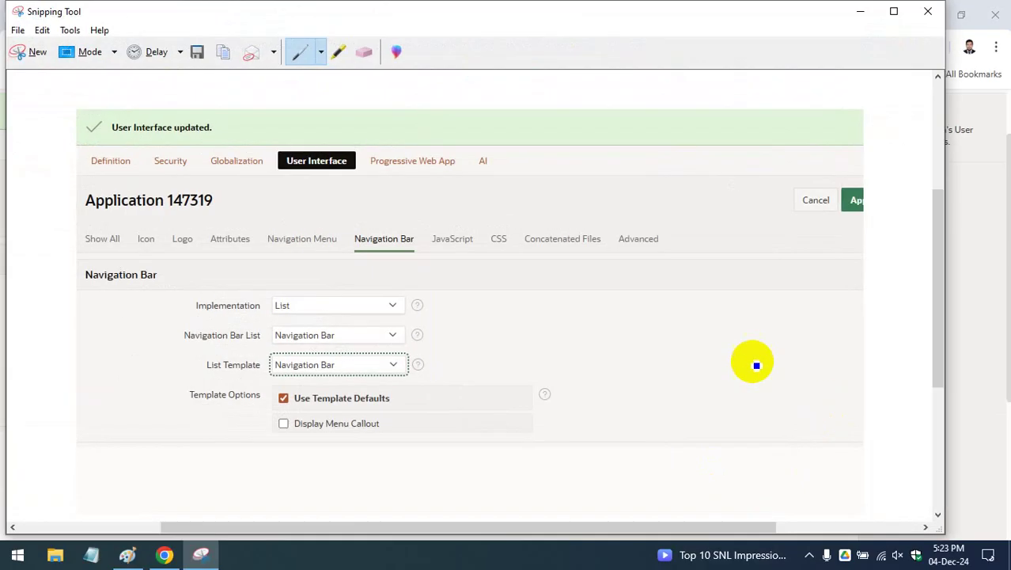
{"action": "left_click", "coordinate": [864, 11]}
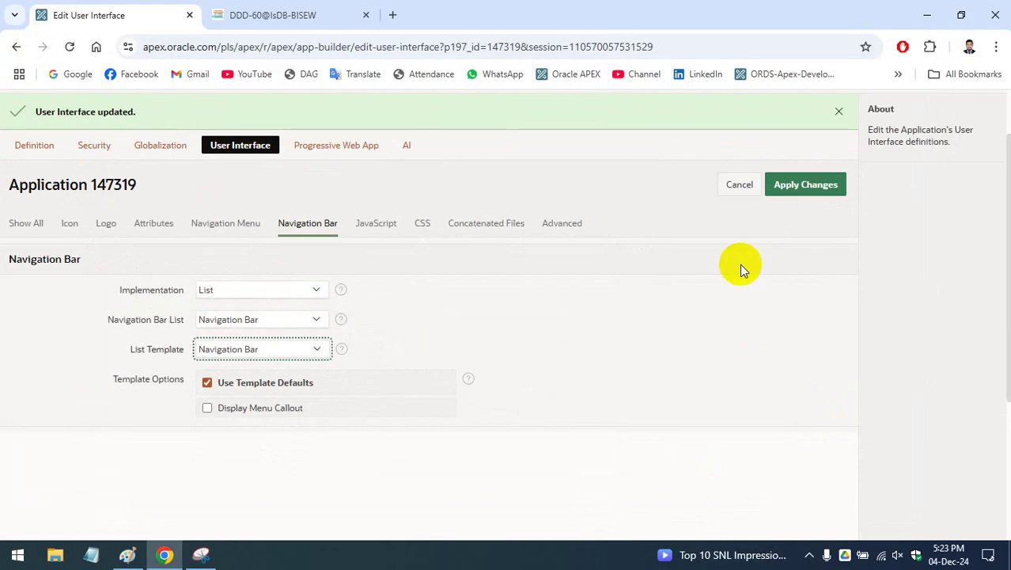
Dismiss the update message on the Edit User Interface page and check the top navigation in the running application.
{"action": "left_click", "coordinate": [838, 112]}
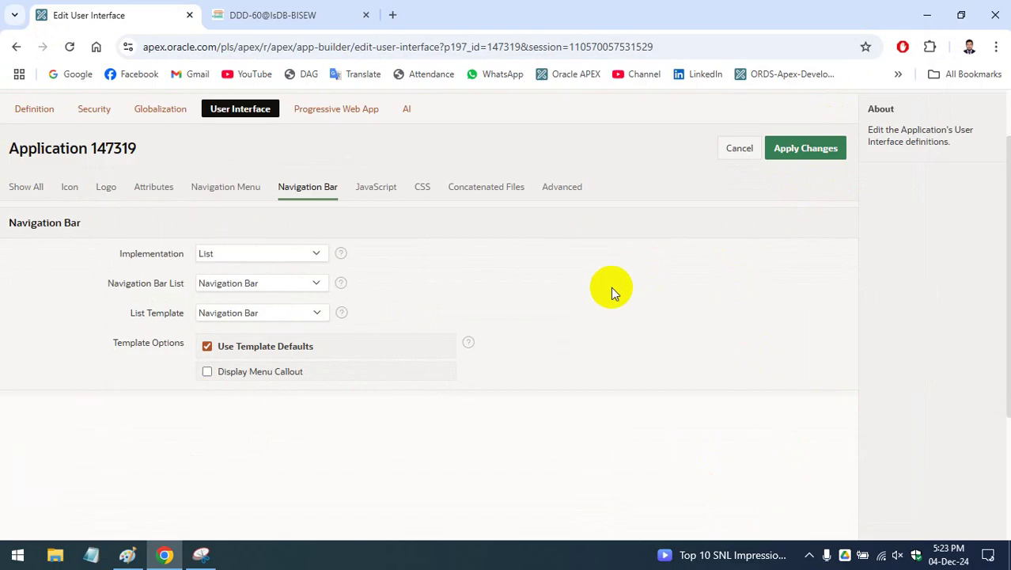
{"action": "scroll", "coordinate": [288, 253], "scroll_direction": "up", "scroll_amount": 1}
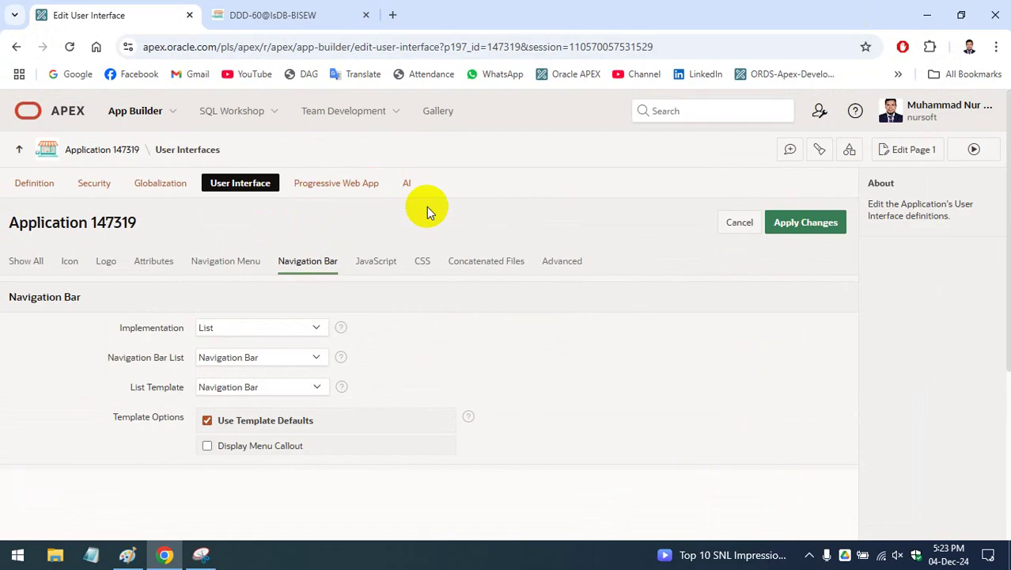
{"action": "left_click", "coordinate": [328, 14]}
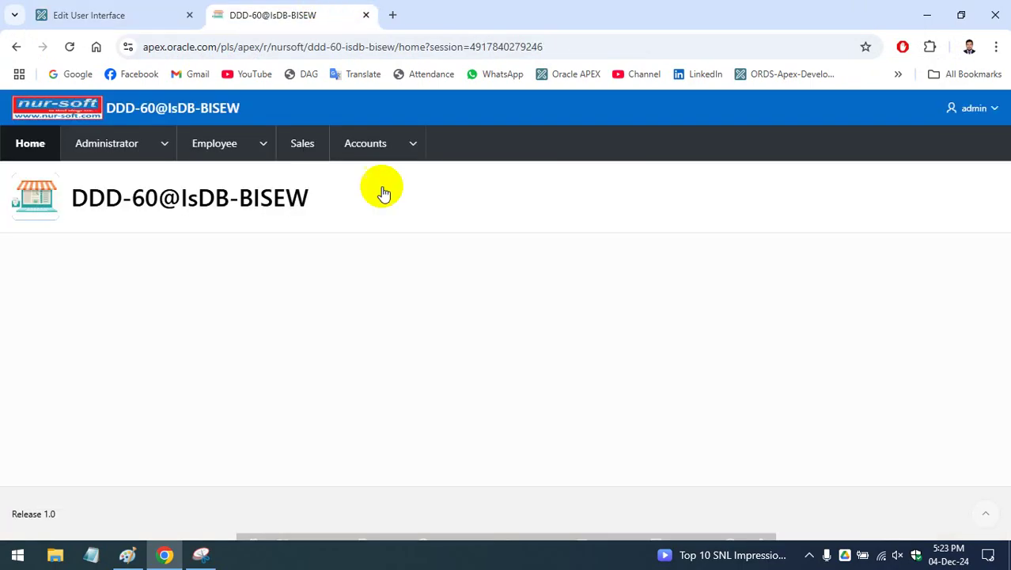
{"action": "left_click", "coordinate": [93, 15]}
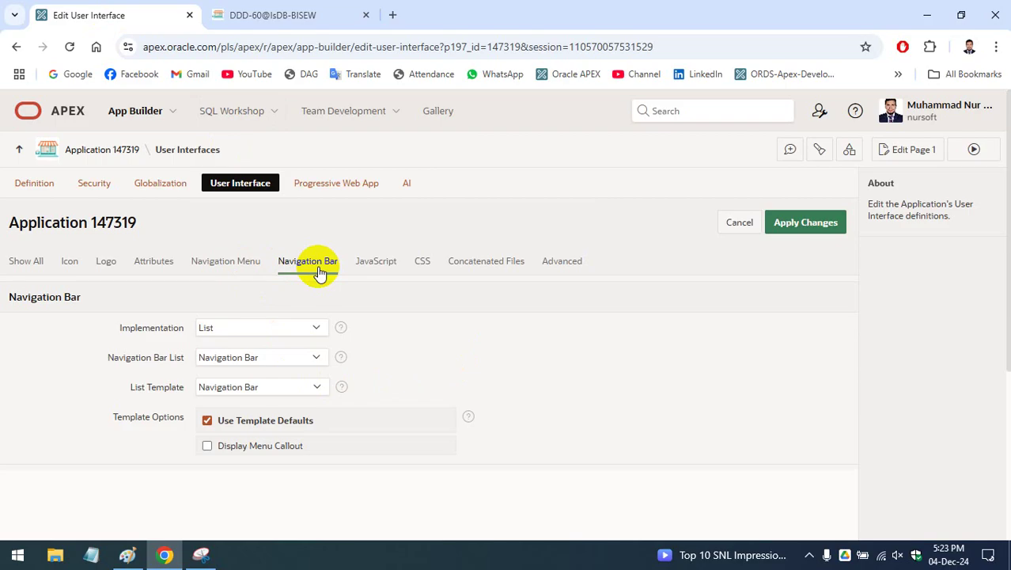
Set the Navigation Menu's position to Side with Add Actions enabled, apply the changes, and reload the running application's home page.
{"action": "left_click", "coordinate": [207, 266]}
{"action": "scroll", "coordinate": [327, 352], "scroll_direction": "down", "scroll_amount": 1}
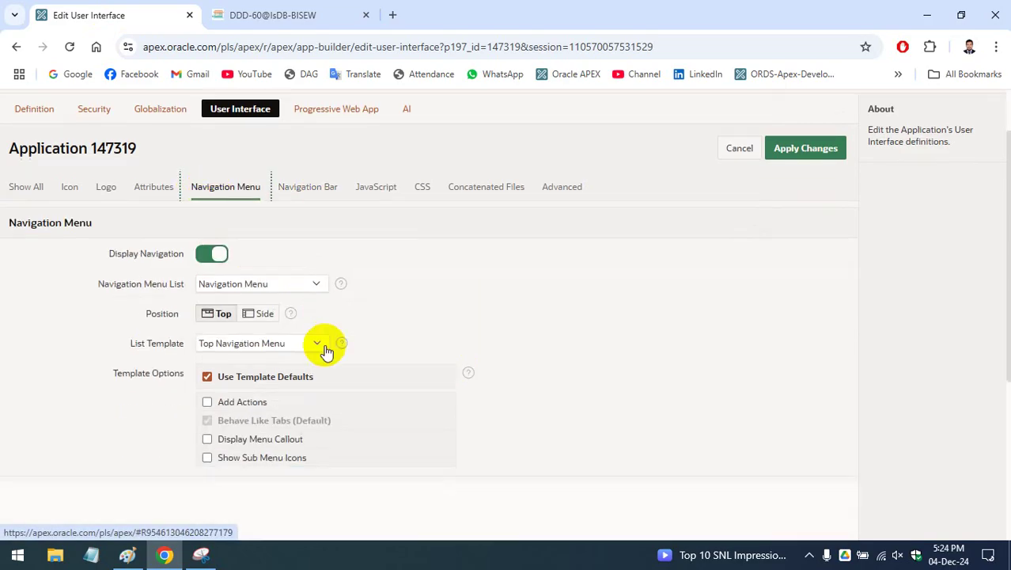
{"action": "left_click", "coordinate": [260, 315]}
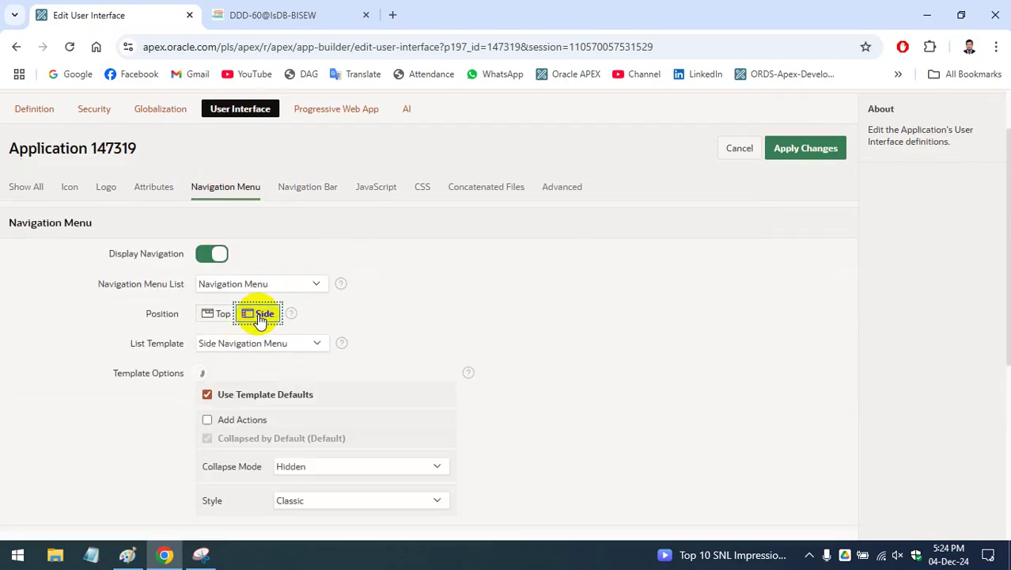
{"action": "scroll", "coordinate": [361, 350], "scroll_direction": "down", "scroll_amount": 2}
{"action": "left_click", "coordinate": [204, 293]}
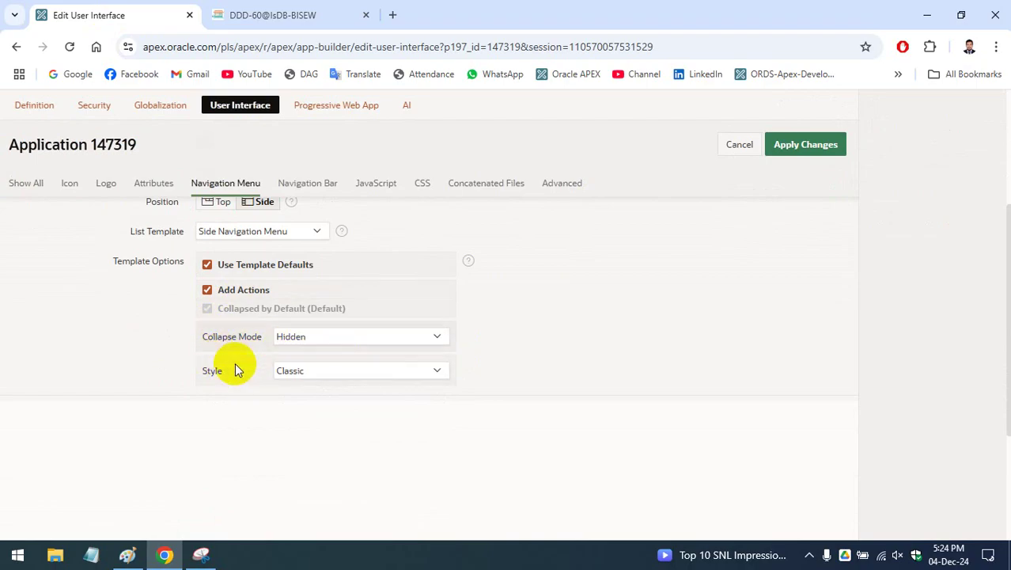
{"action": "left_click", "coordinate": [783, 154]}
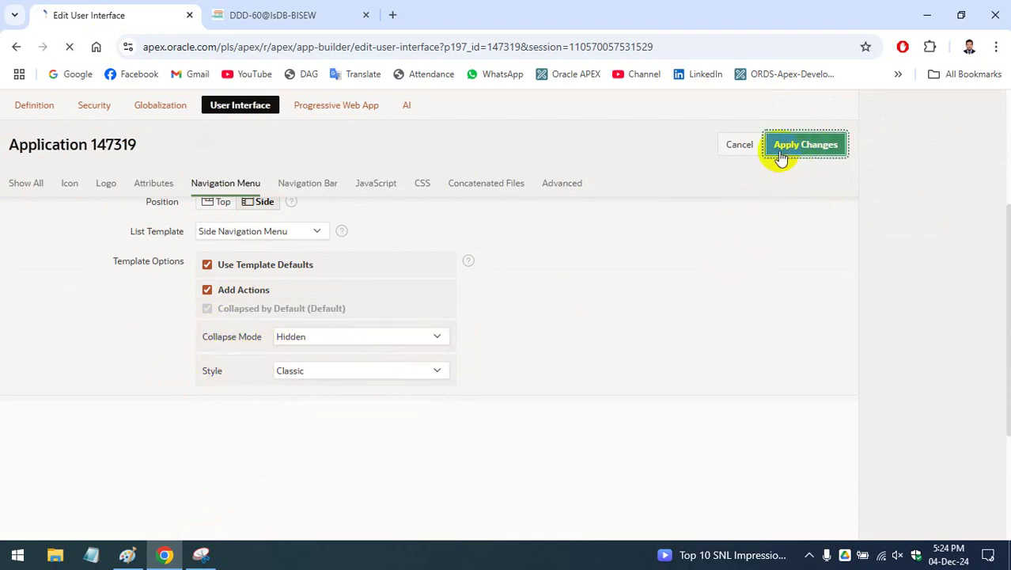
{"action": "left_click", "coordinate": [293, 10]}
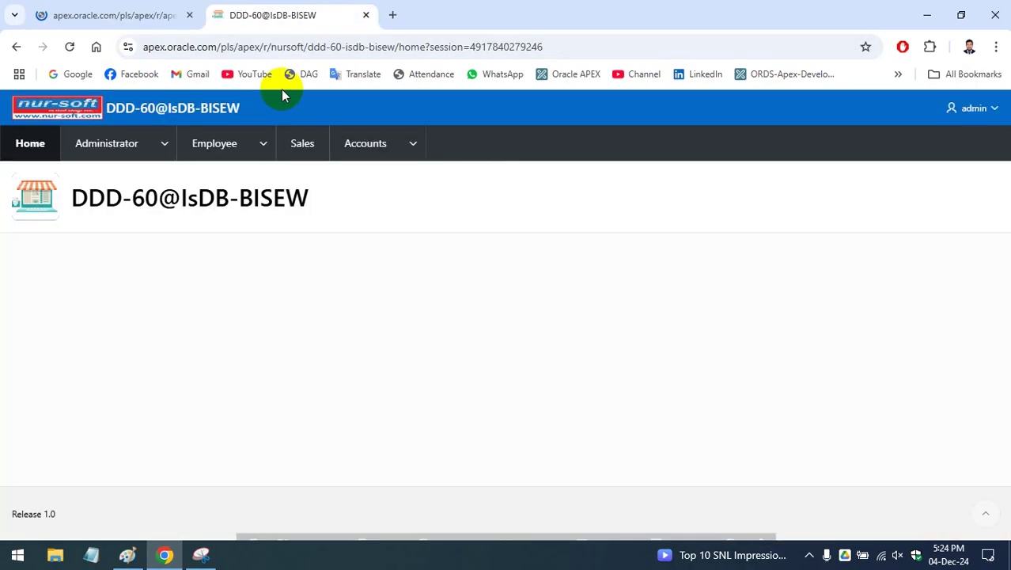
{"action": "left_click", "coordinate": [135, 112]}
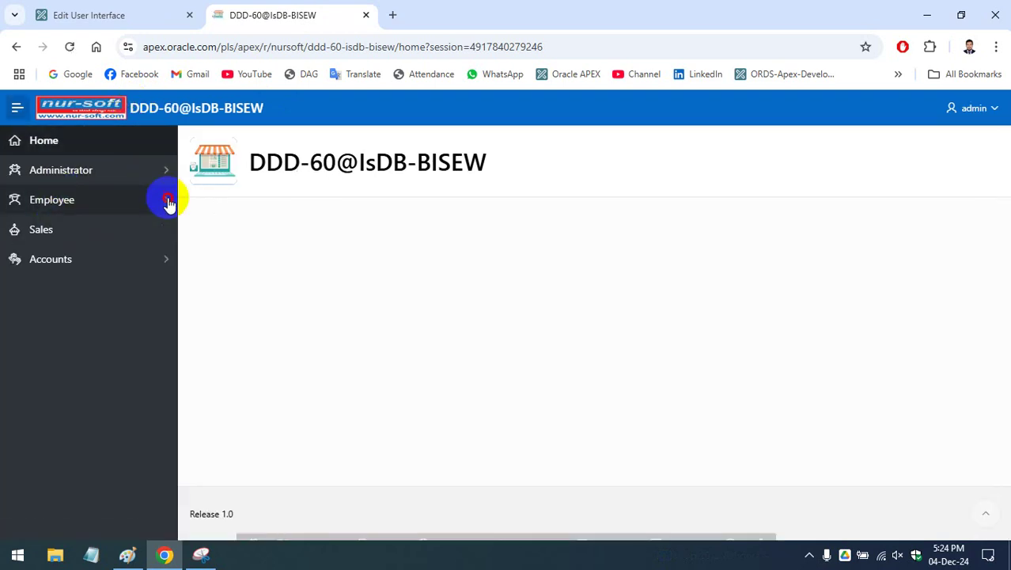
Examine the Employee and Accounts submenus in the running application's side navigation menu.
{"action": "left_click", "coordinate": [168, 203]}
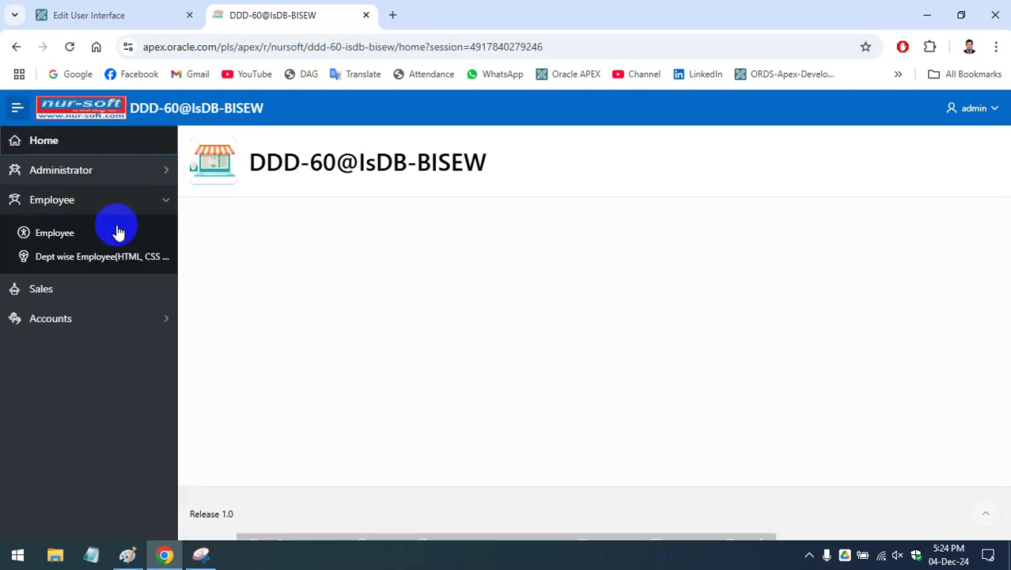
{"action": "left_click", "coordinate": [168, 325]}
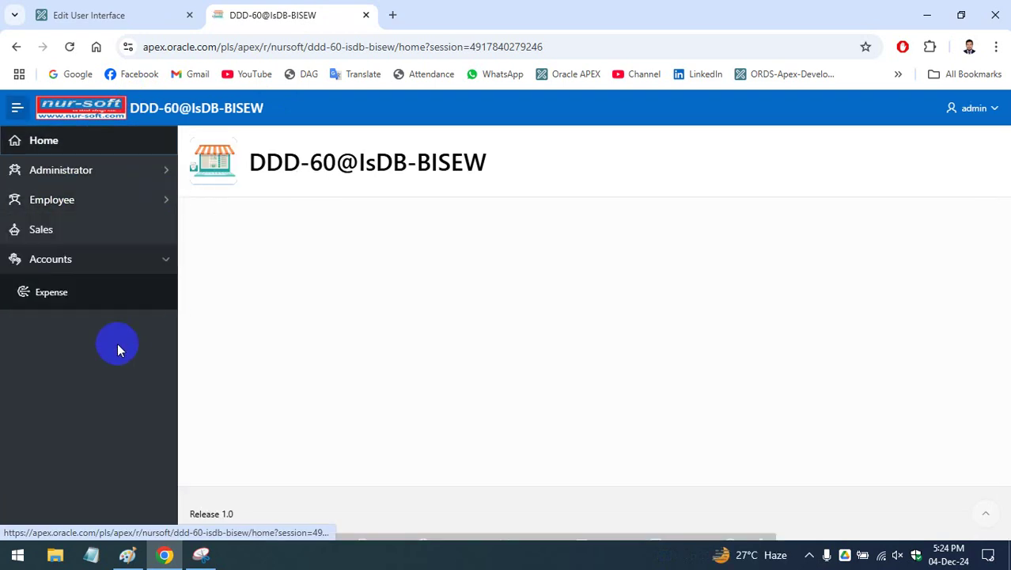
{"action": "left_click", "coordinate": [164, 261]}
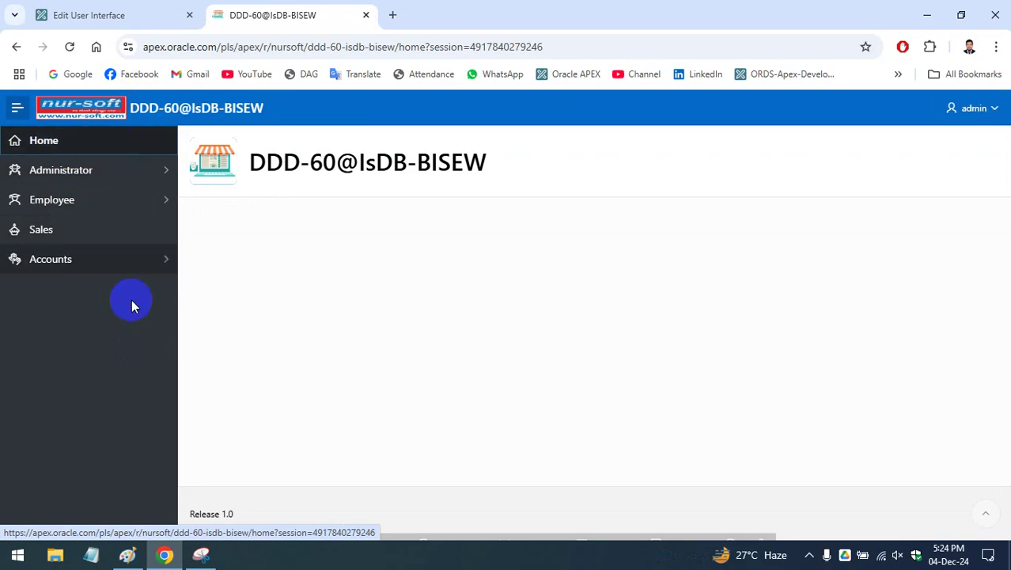